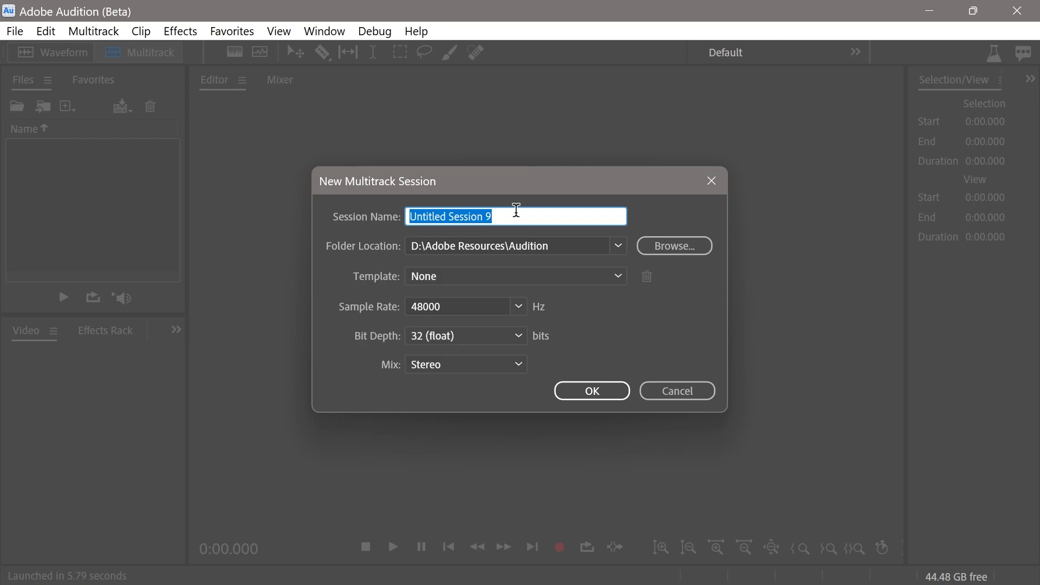
- Create a new multitrack session named Beginners and add a video track to it
{"action": "type", "text": "Beginners"}
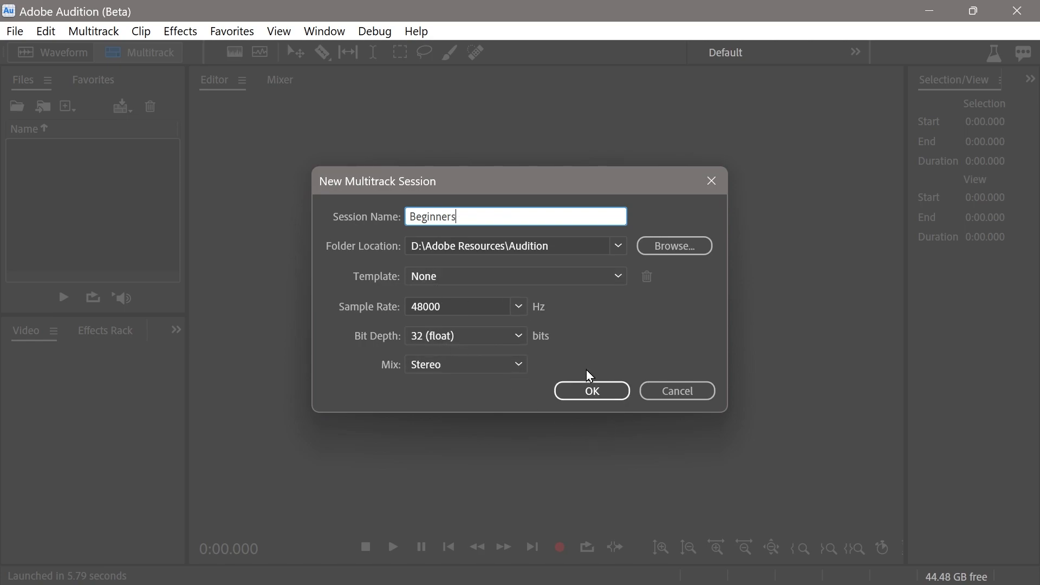
{"action": "left_click", "coordinate": [587, 392]}
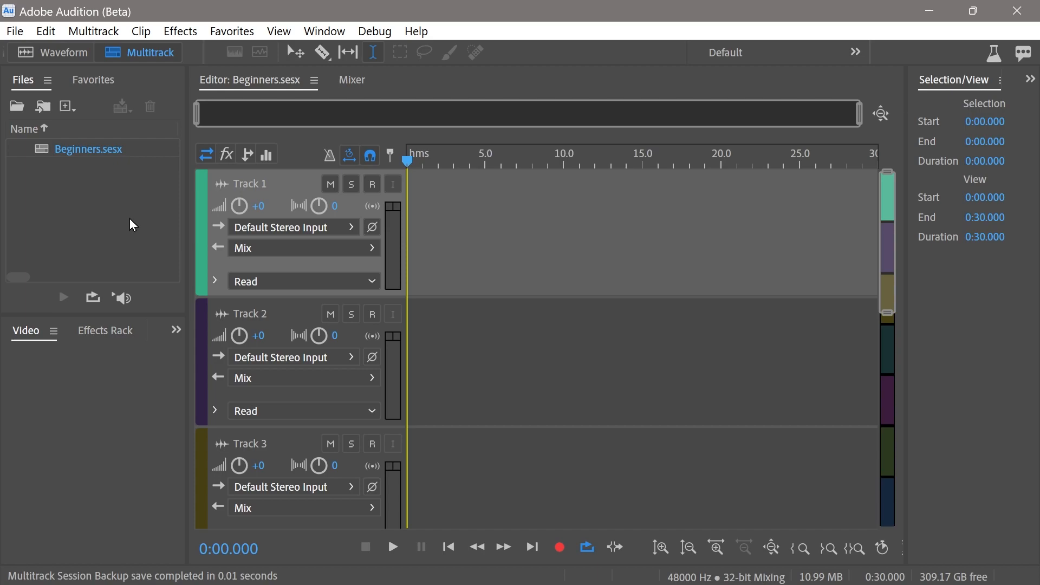
{"action": "left_click", "coordinate": [93, 32]}
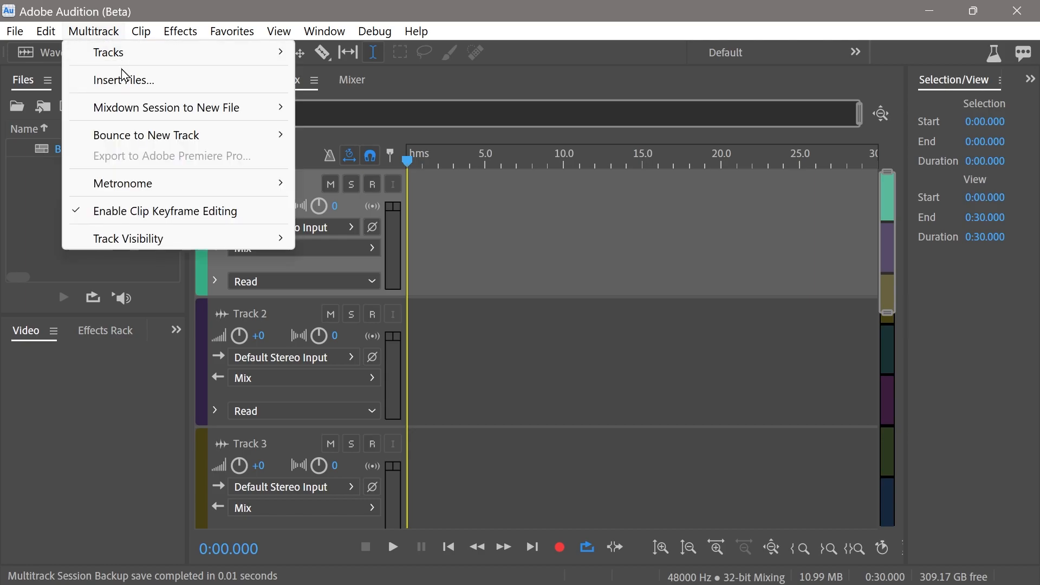
{"action": "left_click", "coordinate": [109, 51]}
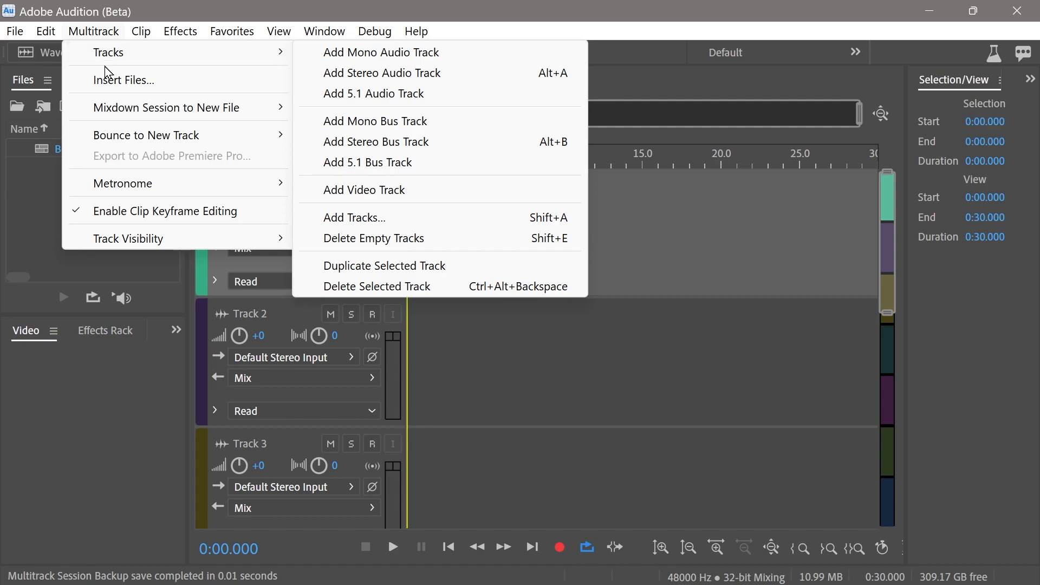
{"action": "left_click", "coordinate": [357, 191]}
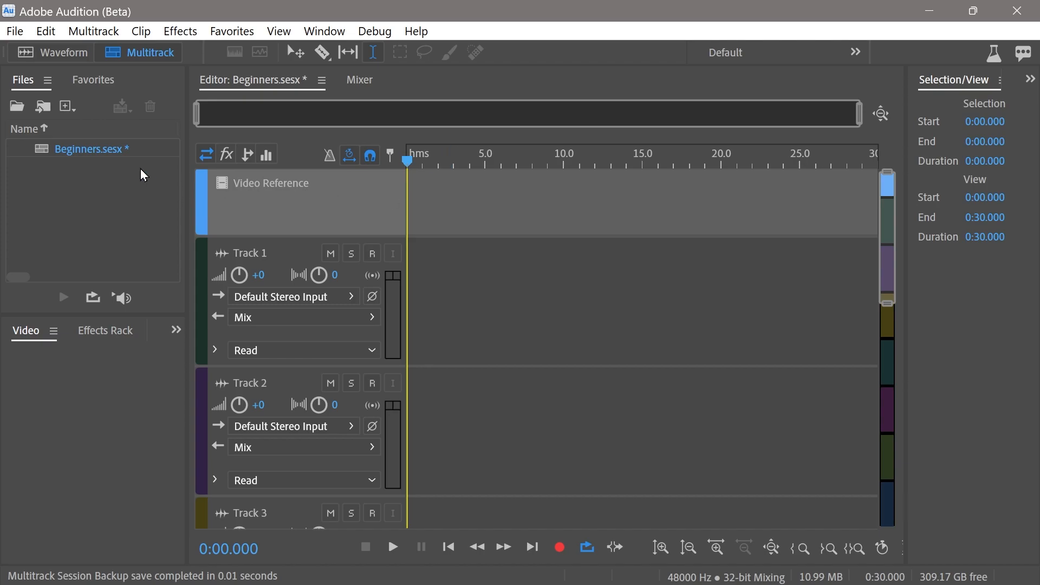
- Import the Generative AI in Illustrator MP4 video from the DATA (D:) drive
{"action": "left_click", "coordinate": [101, 33]}
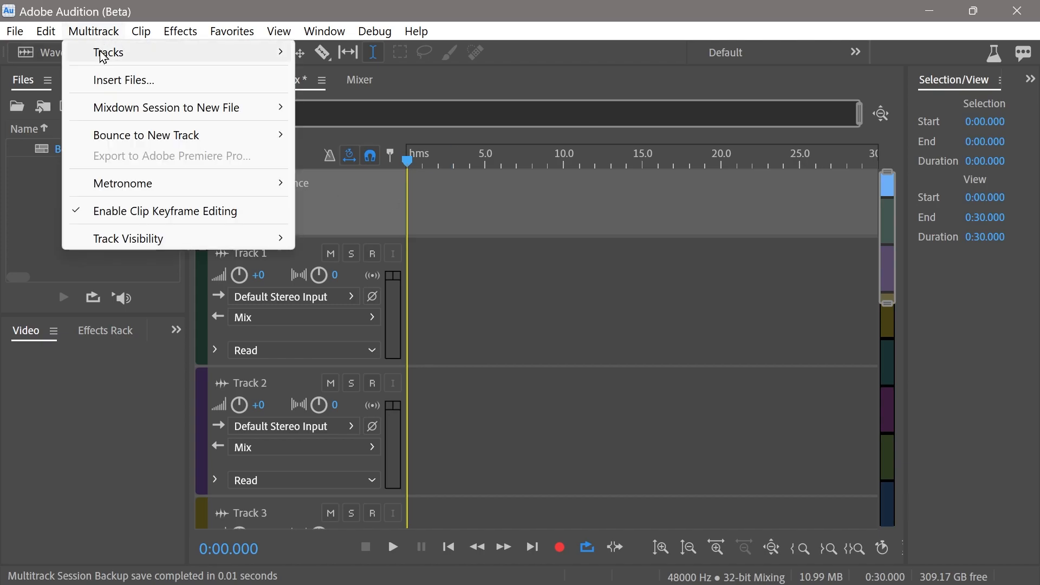
{"action": "left_click", "coordinate": [104, 81]}
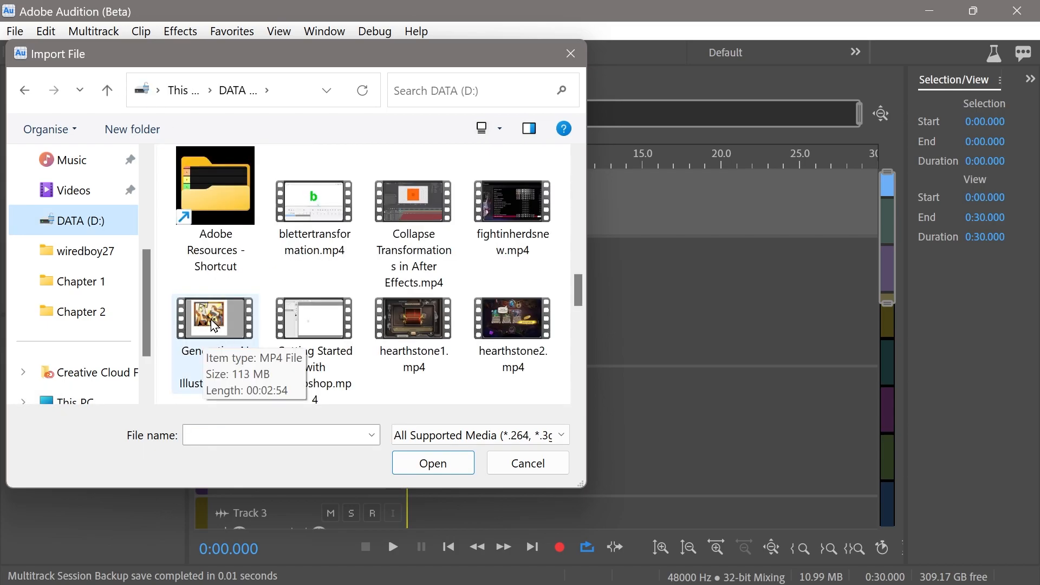
{"action": "double_click", "coordinate": [210, 336]}
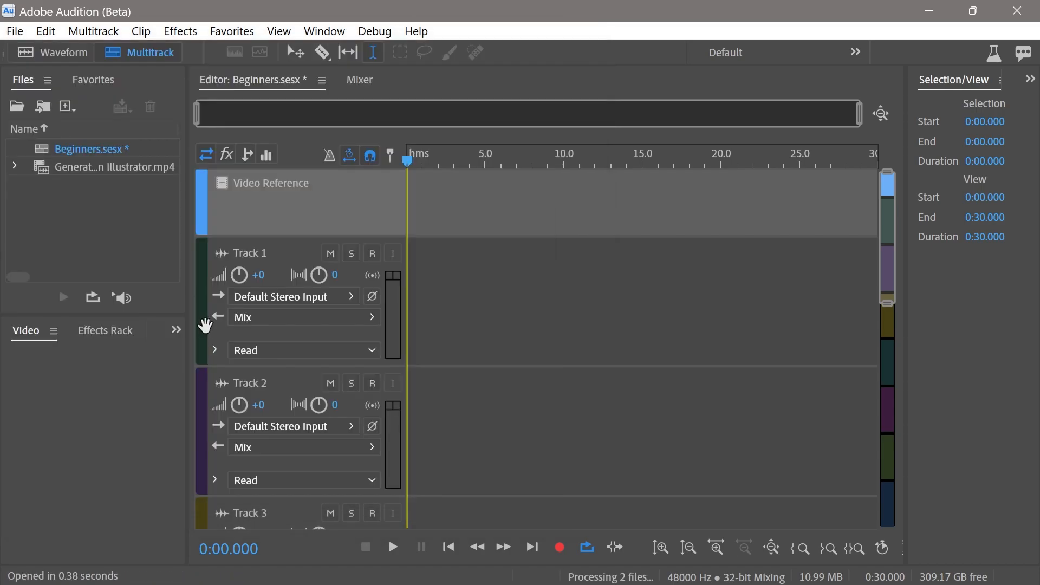
- Insert the imported Illustrator video into the Beginners multitrack session and widen the file list and video preview area
{"action": "left_click", "coordinate": [96, 173]}
{"action": "right_click", "coordinate": [96, 174]}
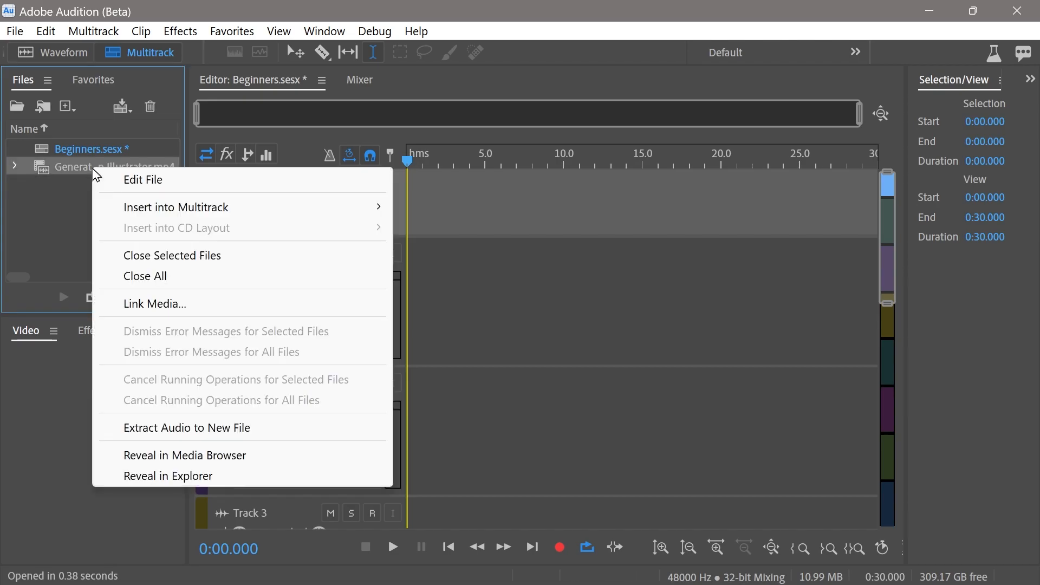
{"action": "mouse_move", "coordinate": [158, 212]}
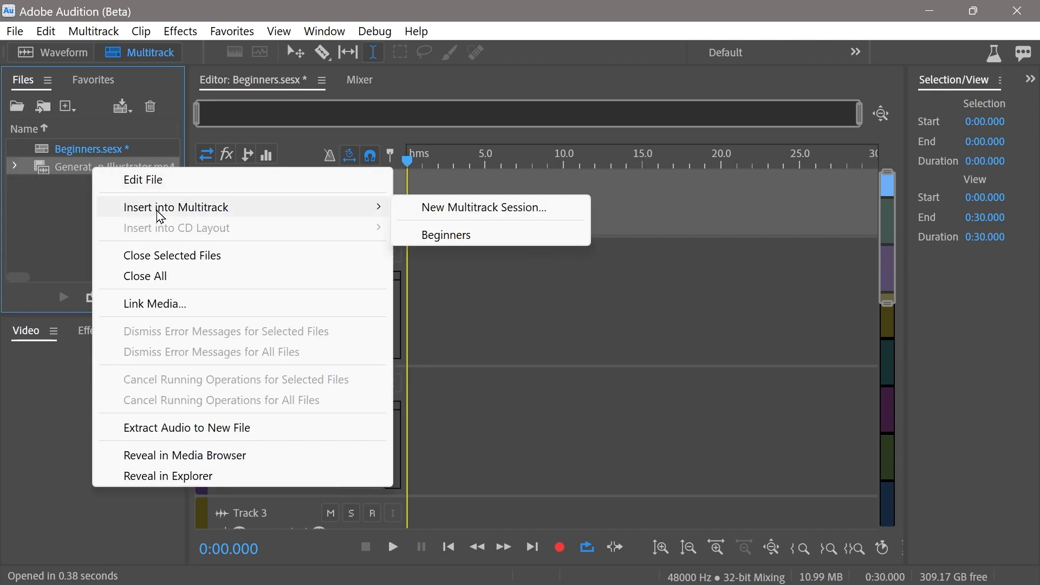
{"action": "left_click", "coordinate": [453, 235]}
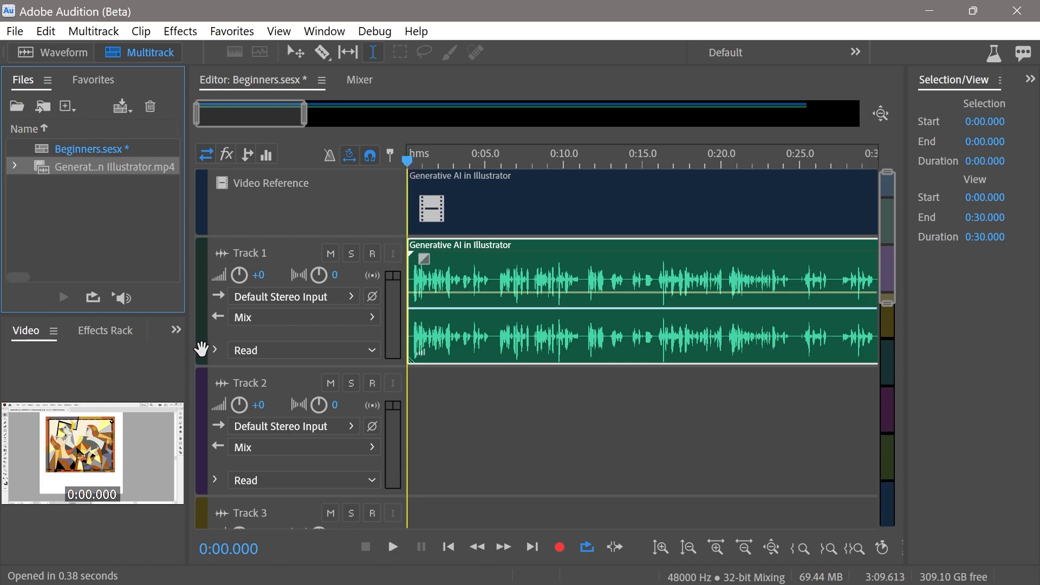
{"action": "left_click_drag", "start_coordinate": [186, 262], "coordinate": [242, 271]}
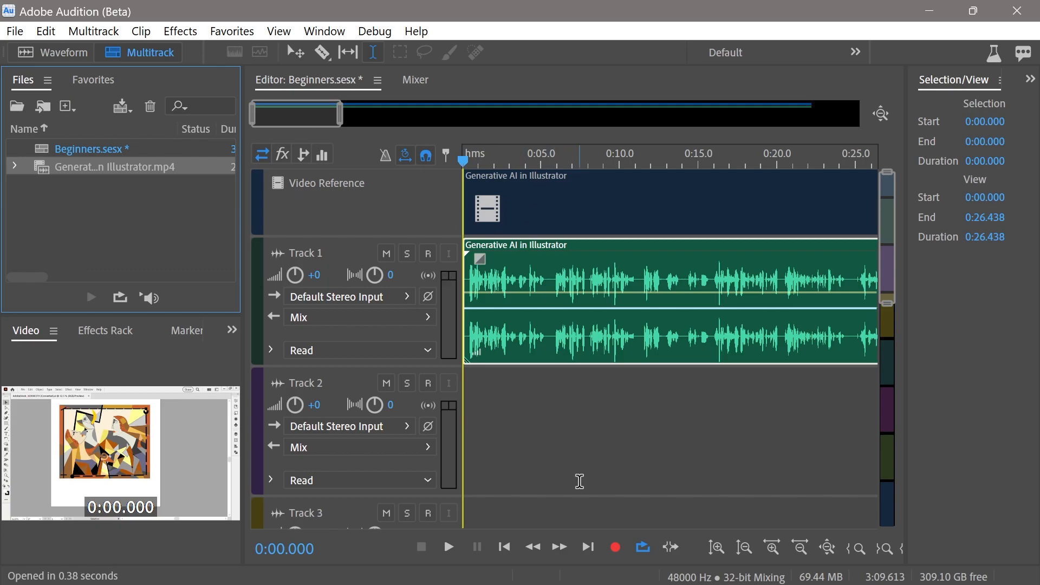
- Play the session briefly from the beginning and stop playback
{"action": "key", "text": "space"}
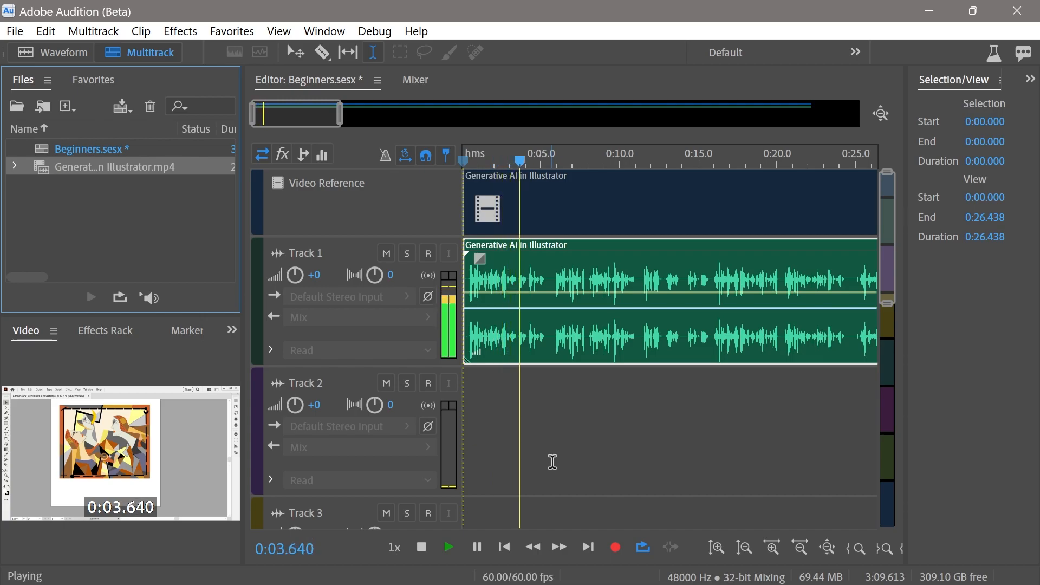
{"action": "key", "text": "space"}
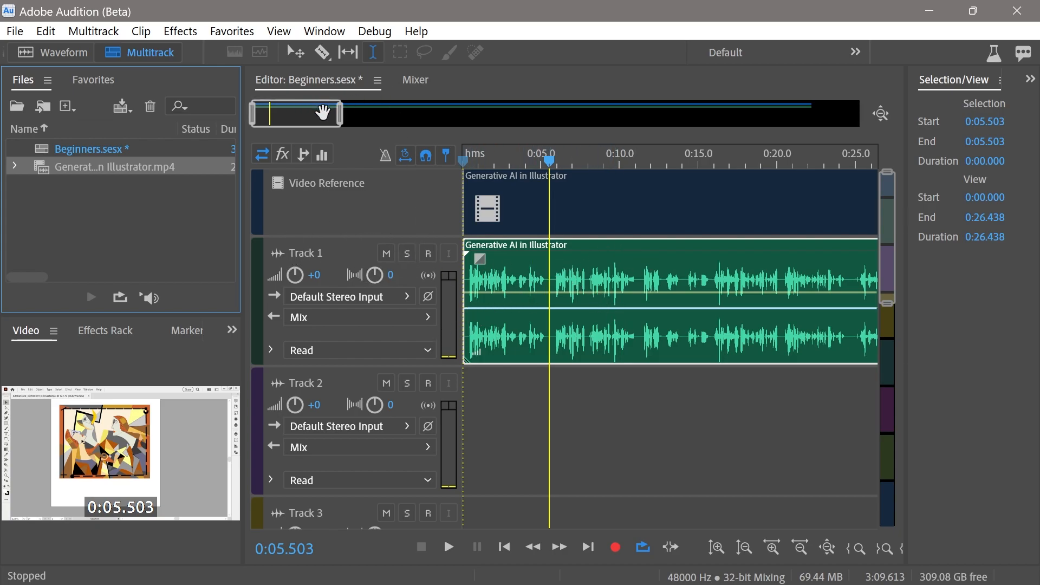
{"action": "left_click_drag", "start_coordinate": [316, 117], "coordinate": [831, 119]}
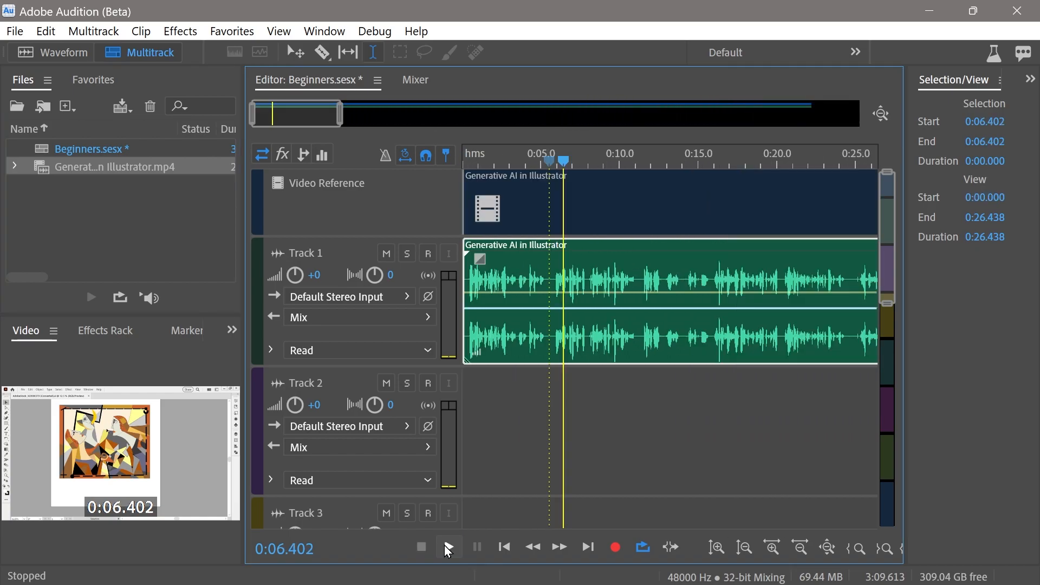
- Play the session from 0:06.402, fast-forward it at 2x and rewind it
{"action": "left_click", "coordinate": [447, 548]}
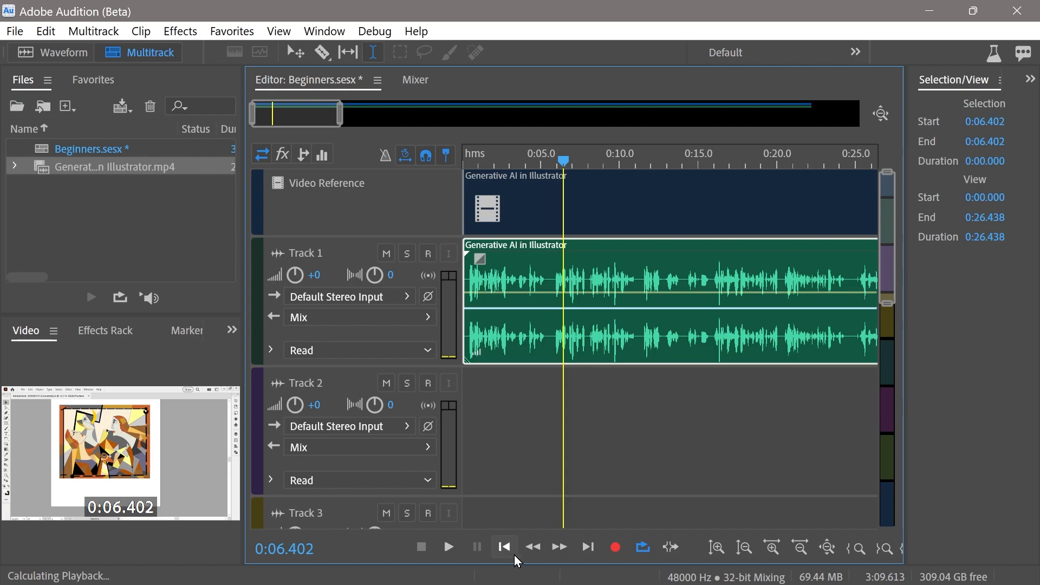
{"action": "left_click", "coordinate": [561, 549]}
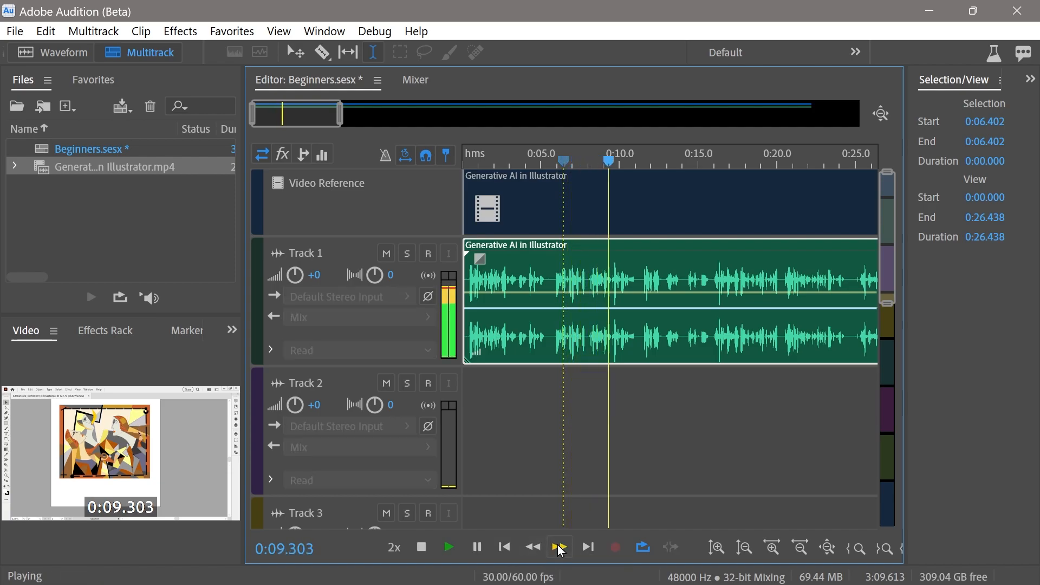
{"action": "left_click_drag", "start_coordinate": [679, 161], "coordinate": [787, 171]}
{"action": "left_click", "coordinate": [533, 548]}
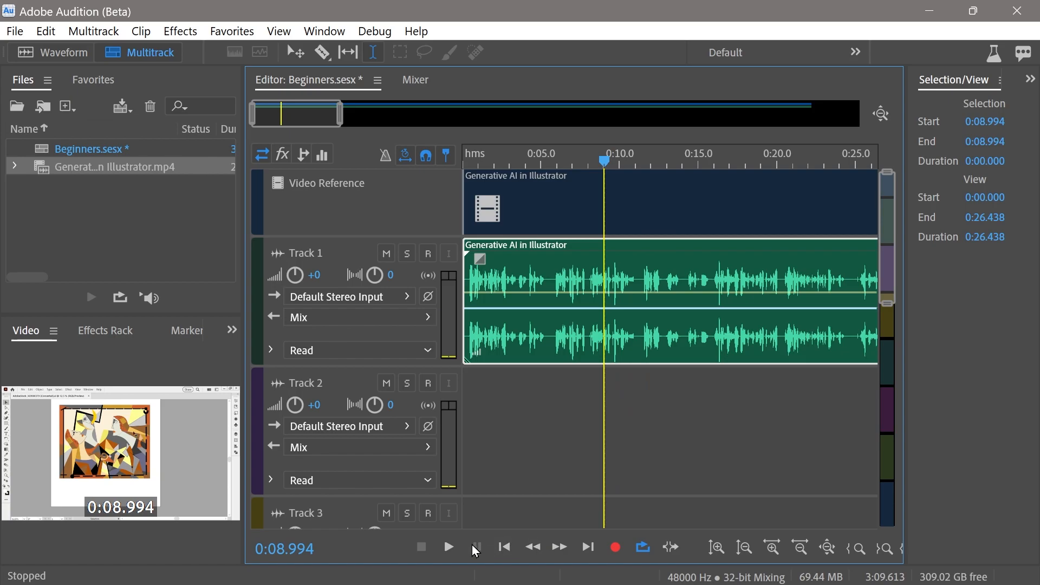
- Play the session from 0:08.994, rewind briefly and pause playback
{"action": "left_click", "coordinate": [450, 547]}
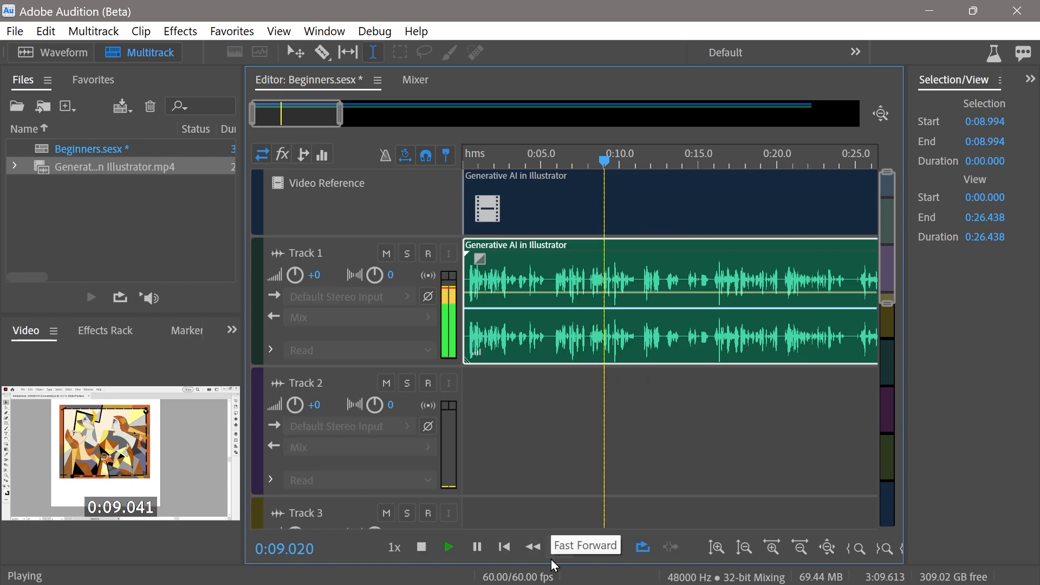
{"action": "left_click", "coordinate": [535, 552]}
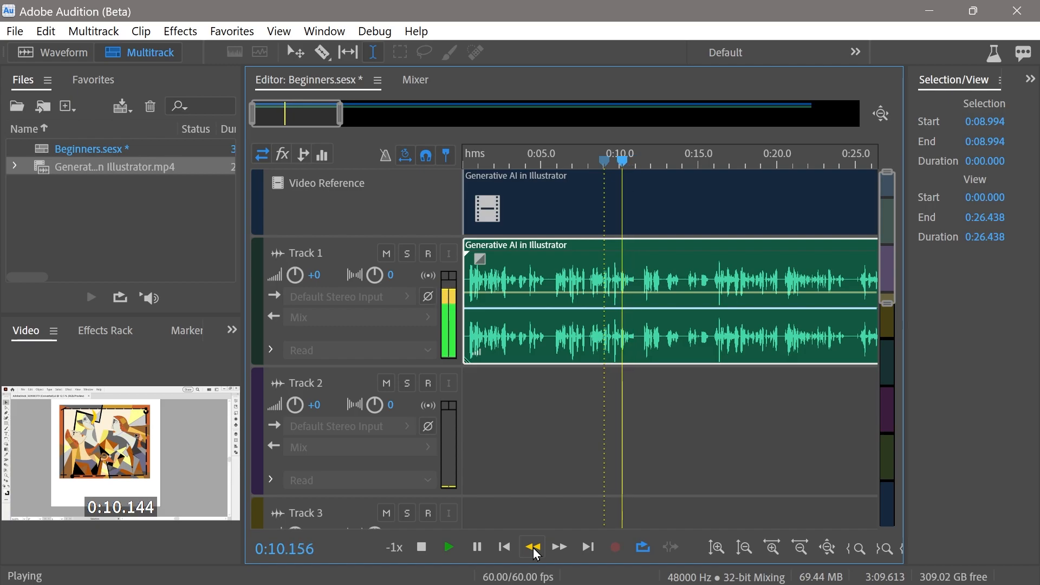
{"action": "left_click", "coordinate": [535, 548]}
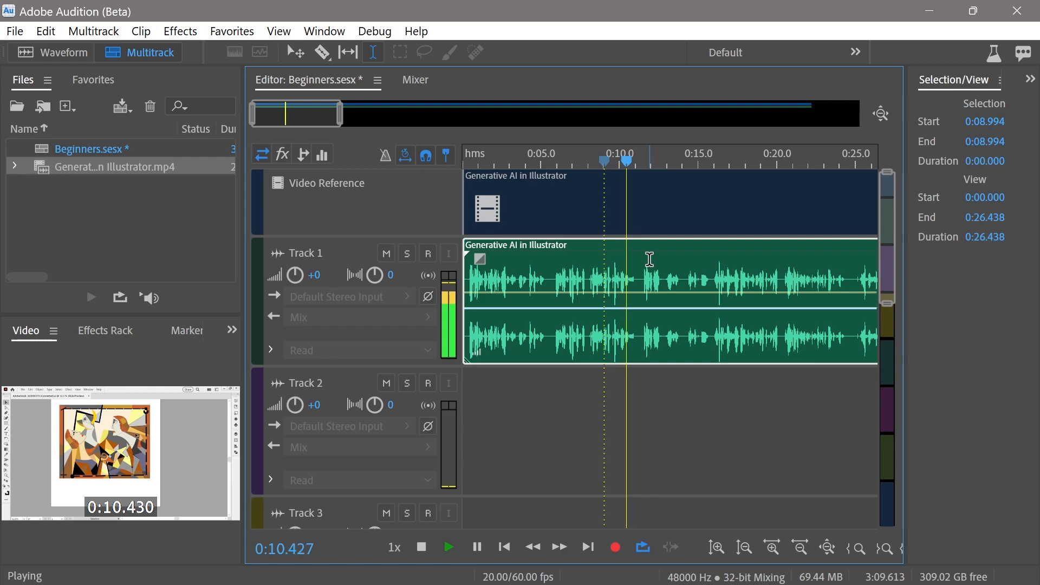
{"action": "left_click", "coordinate": [477, 546]}
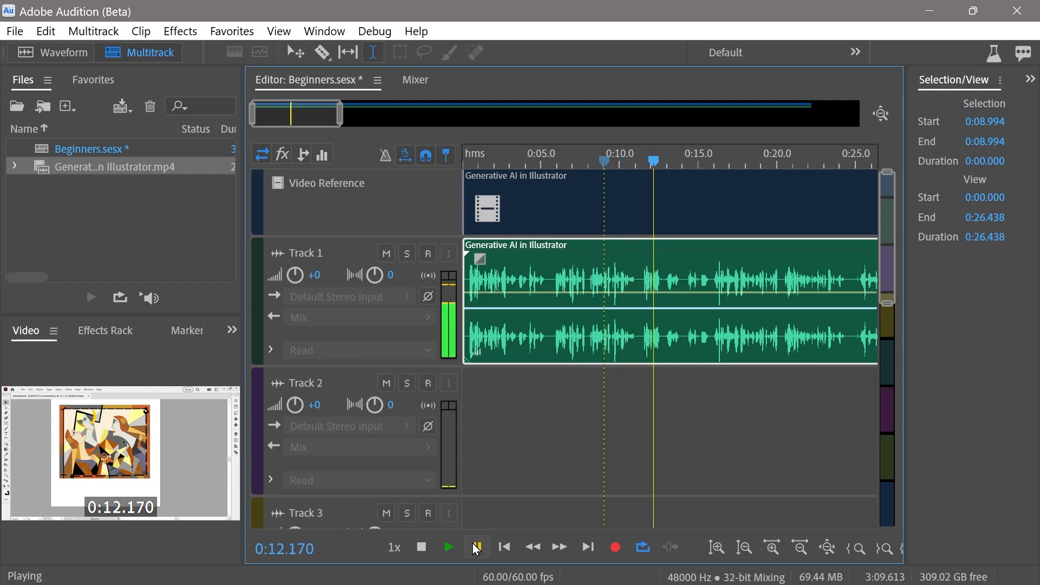
- Select Track 2 and place the playhead at 0:07.243
{"action": "left_click", "coordinate": [531, 452]}
{"action": "left_click", "coordinate": [544, 259]}
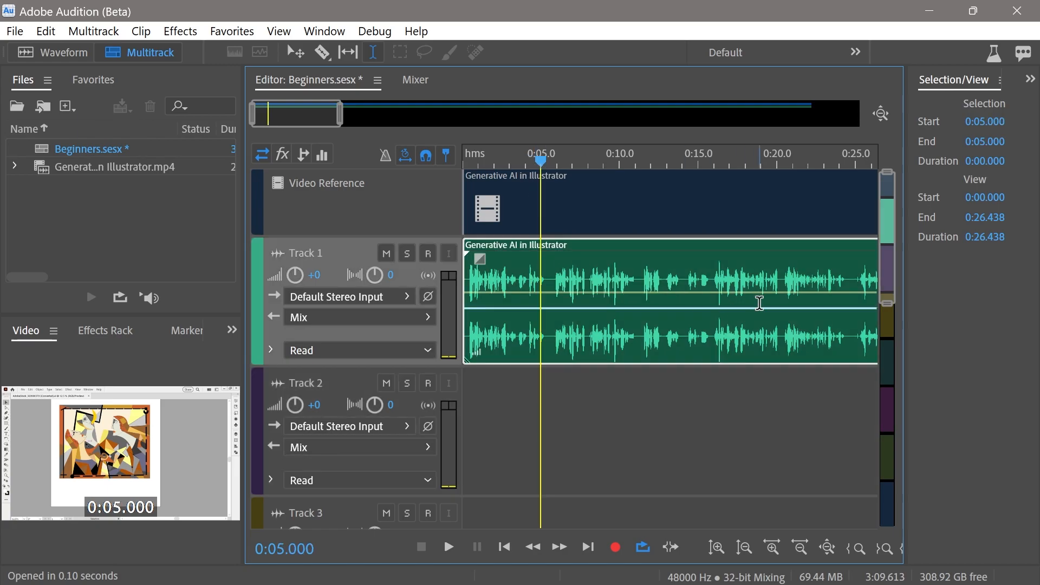
{"action": "left_click", "coordinate": [575, 450]}
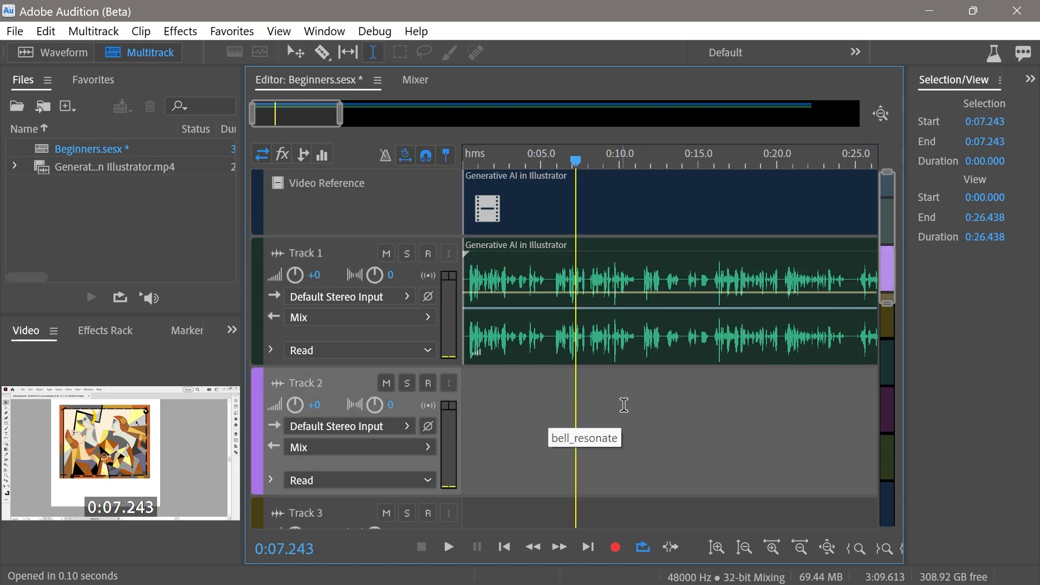
{"action": "scroll", "coordinate": [623, 405], "scroll_direction": "down", "scroll_amount": 5}
{"action": "scroll", "coordinate": [625, 408], "scroll_direction": "up", "scroll_amount": 5}
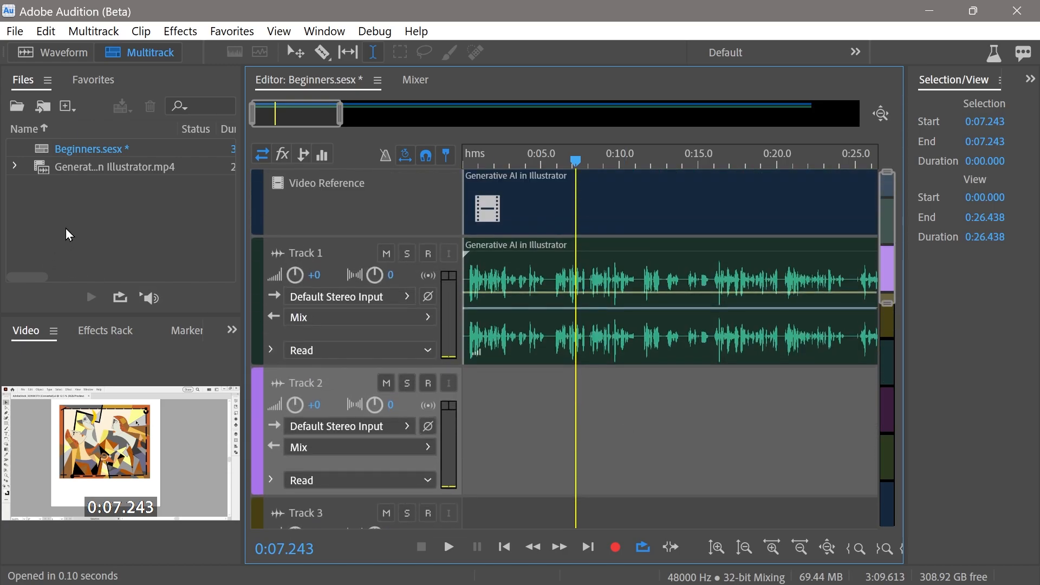
- Import the bell_use02.aif sound effect from the newsoundz folder
{"action": "right_click", "coordinate": [79, 242]}
{"action": "left_click", "coordinate": [132, 306]}
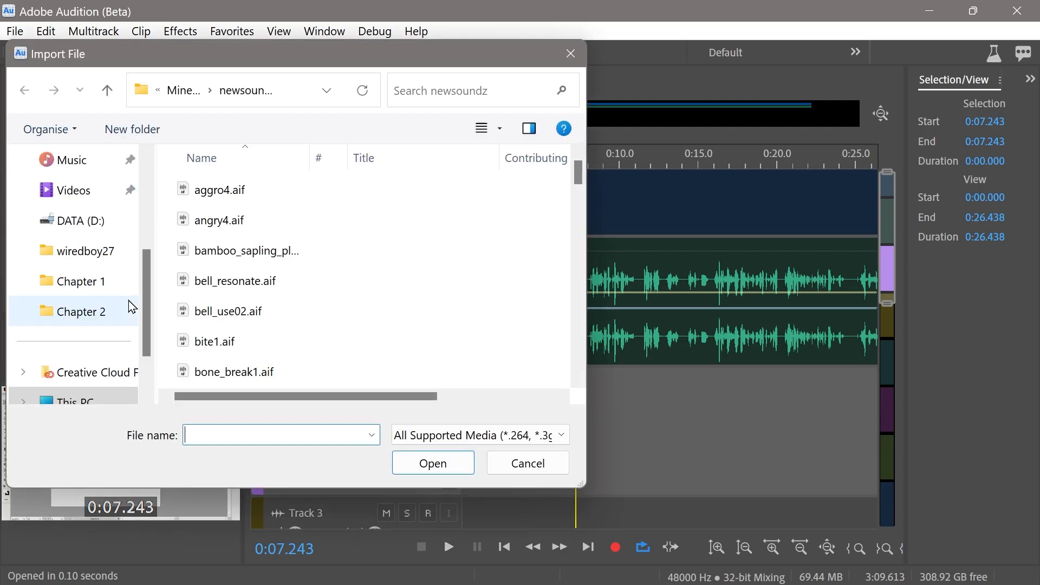
{"action": "left_click", "coordinate": [243, 323]}
{"action": "double_click", "coordinate": [240, 314]}
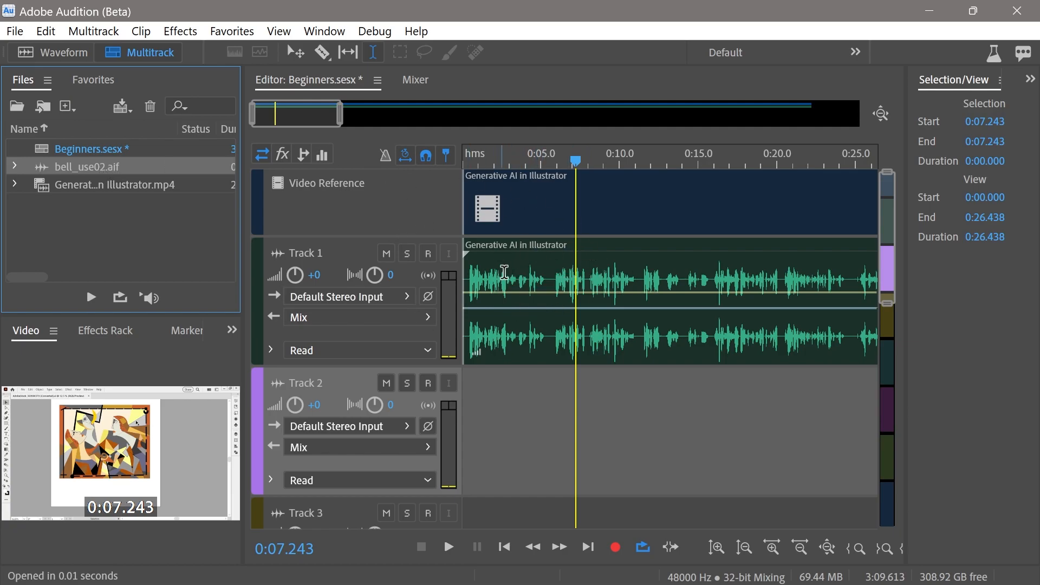
- Insert bell_use02.aif into the Beginners session on Track 2 at 0:06.338, accepting a copy conformed to the session's sample rate
{"action": "right_click", "coordinate": [66, 171]}
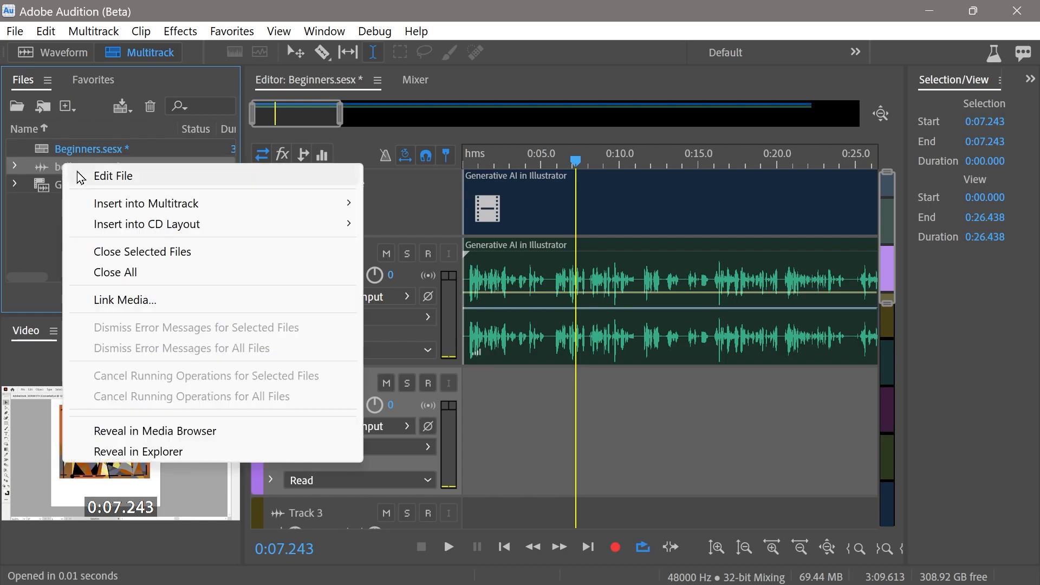
{"action": "mouse_move", "coordinate": [217, 203]}
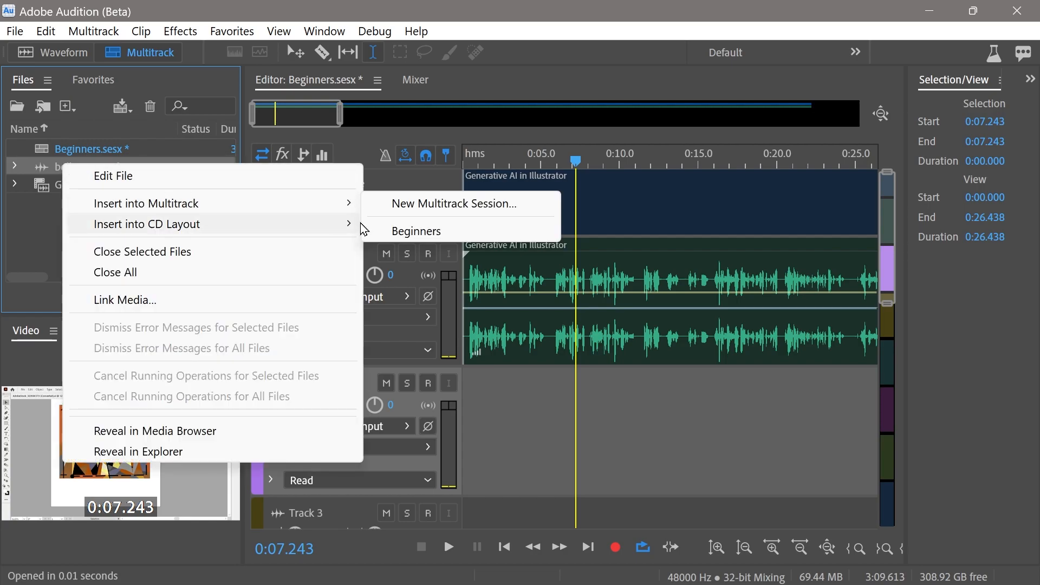
{"action": "left_click", "coordinate": [505, 431]}
{"action": "left_click", "coordinate": [564, 434]}
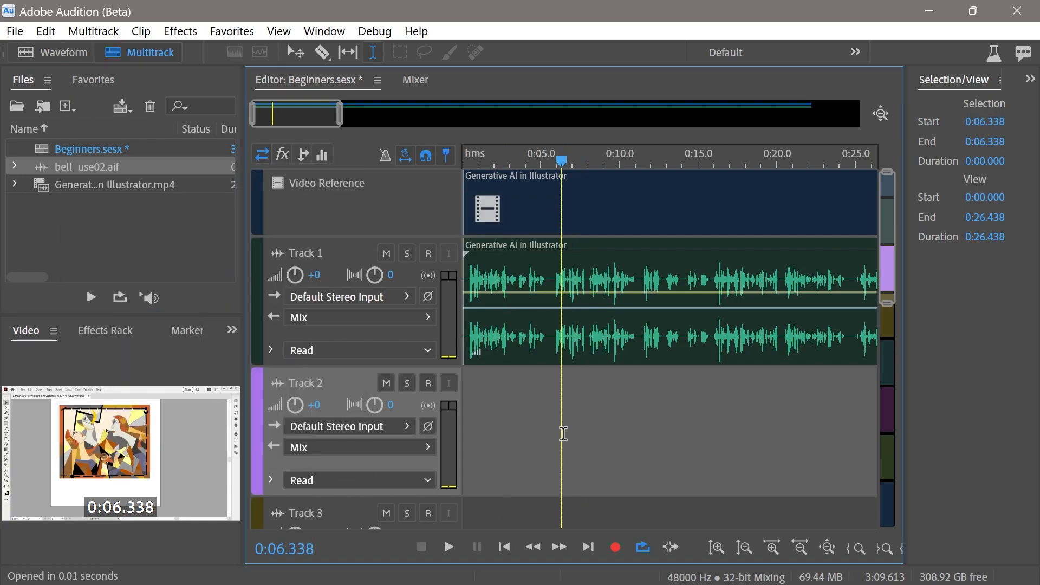
{"action": "right_click", "coordinate": [96, 168]}
{"action": "mouse_move", "coordinate": [189, 208]}
{"action": "left_click", "coordinate": [424, 236]}
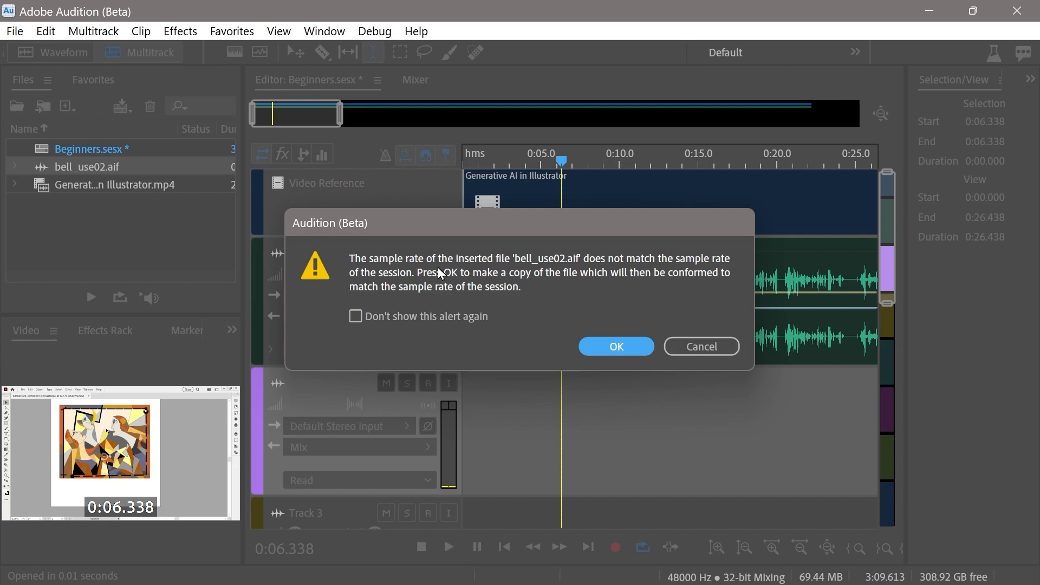
{"action": "left_click", "coordinate": [603, 348]}
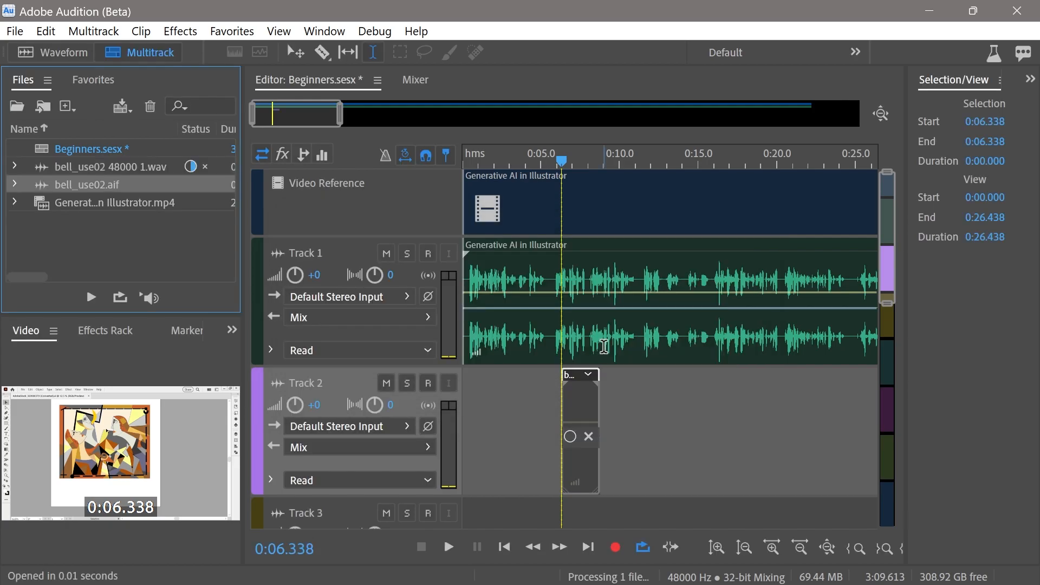
- Select the conformed bell WAV file and play the session from 0:06.338 to preview the bell with Track 1's audio
{"action": "left_click", "coordinate": [145, 171]}
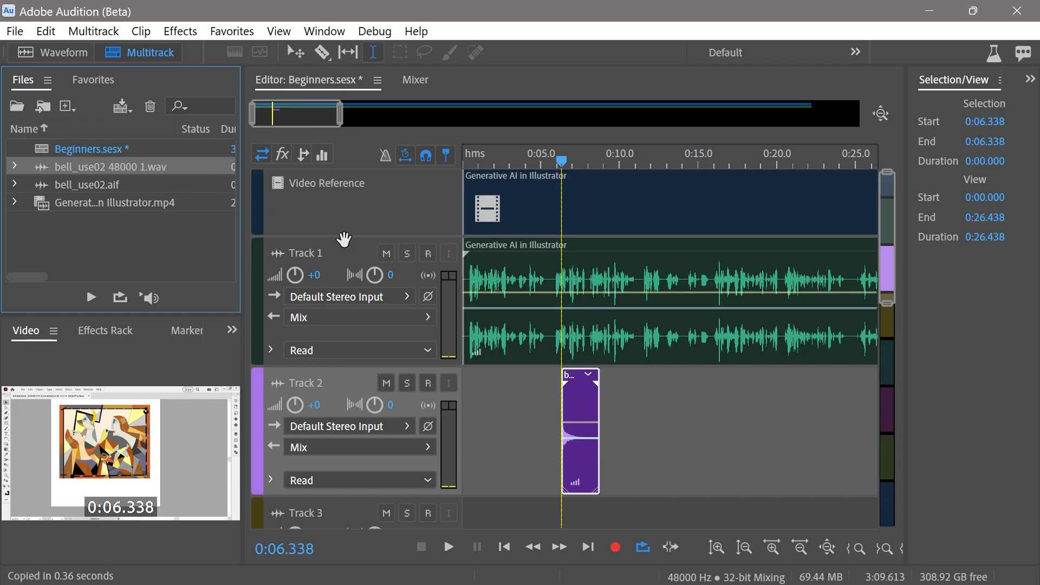
{"action": "left_click", "coordinate": [448, 547]}
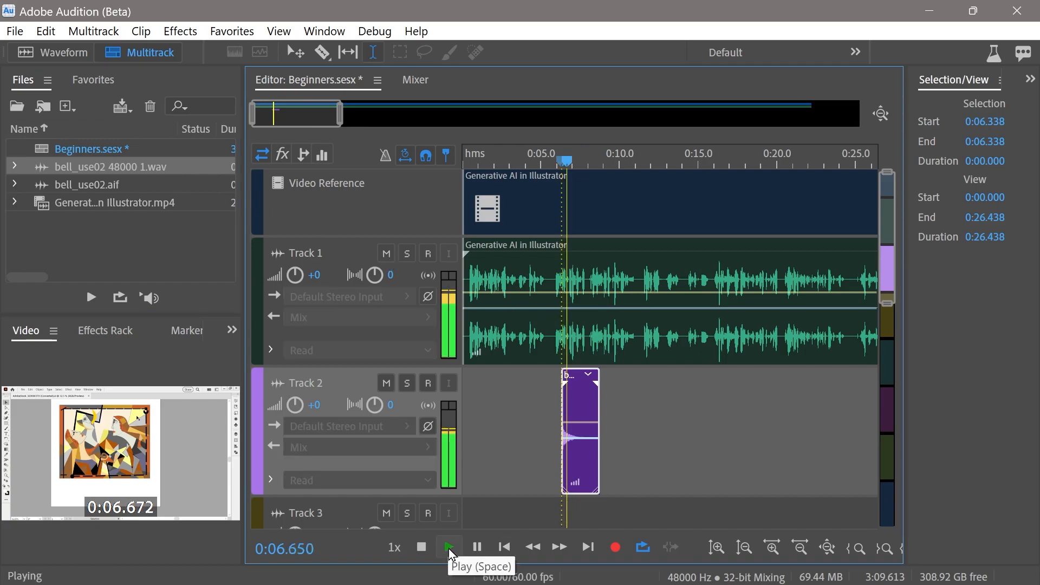
{"action": "left_click", "coordinate": [448, 548]}
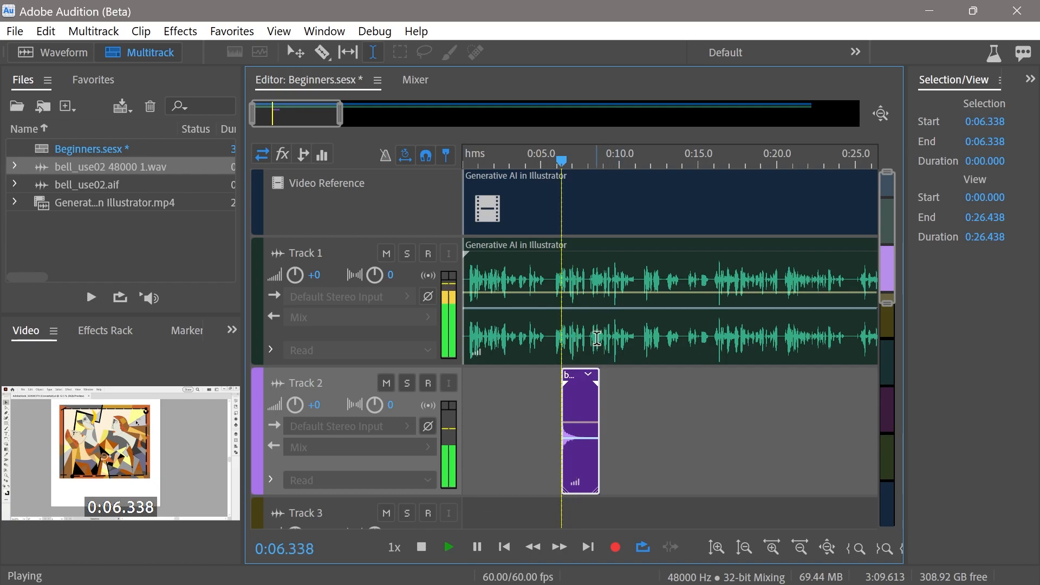
- Stop playback and try moving the bell clip on Track 2 to start at about 0:11
{"action": "key", "text": "space"}
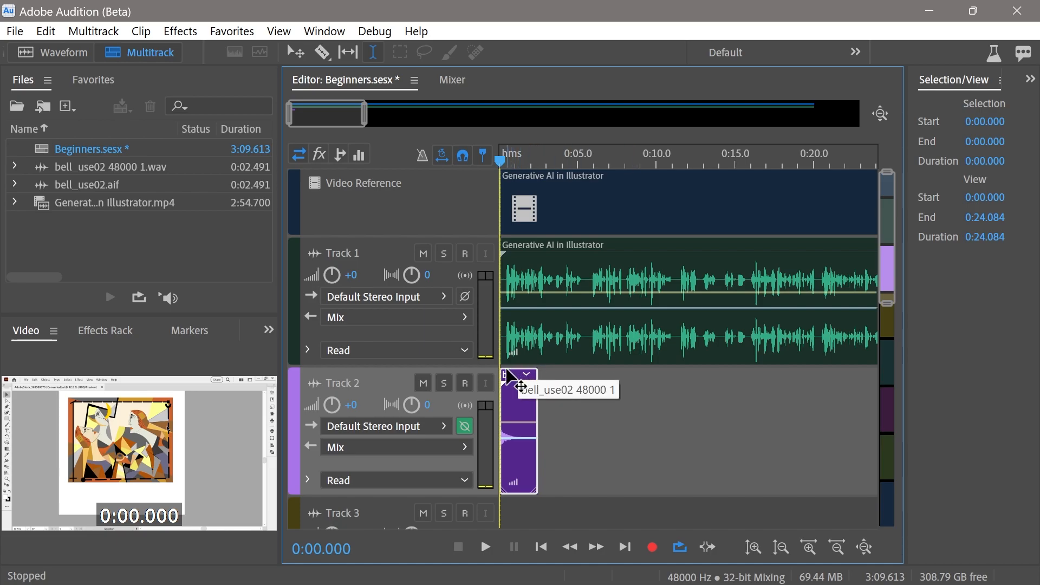
{"action": "left_click_drag", "start_coordinate": [515, 385], "coordinate": [693, 479]}
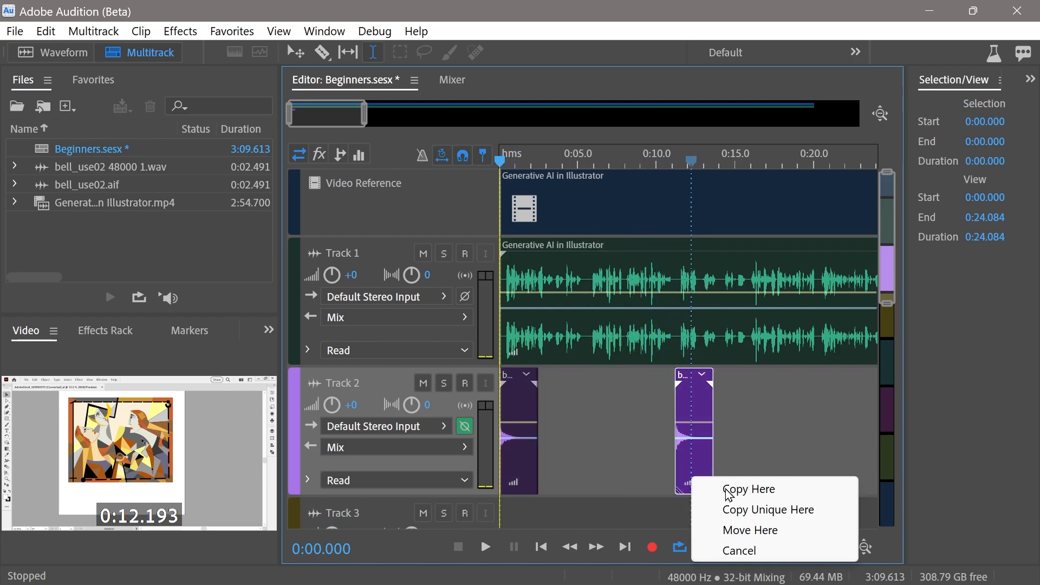
{"action": "left_click", "coordinate": [734, 529]}
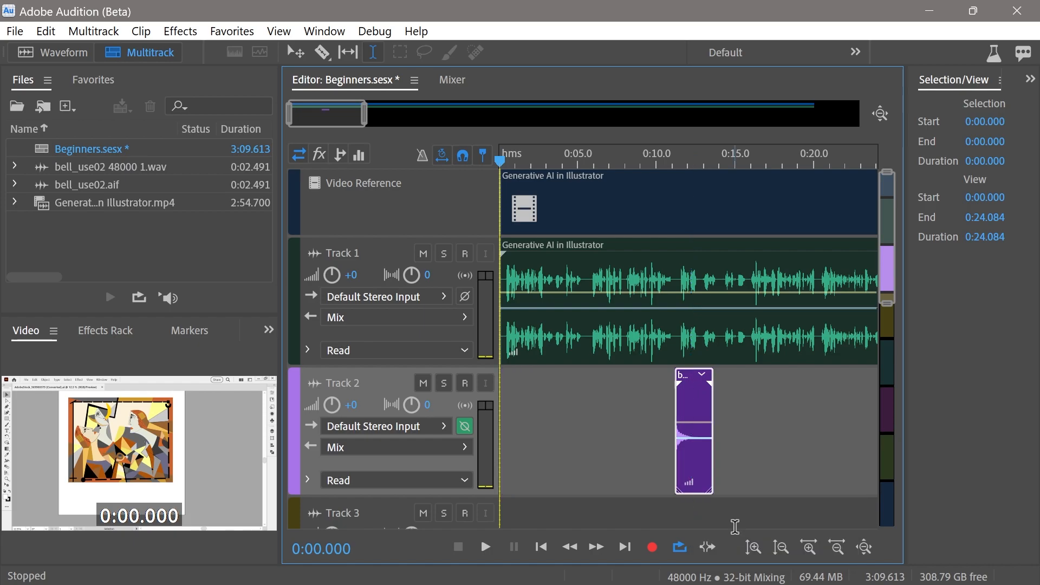
{"action": "key", "text": "ctrl+z"}
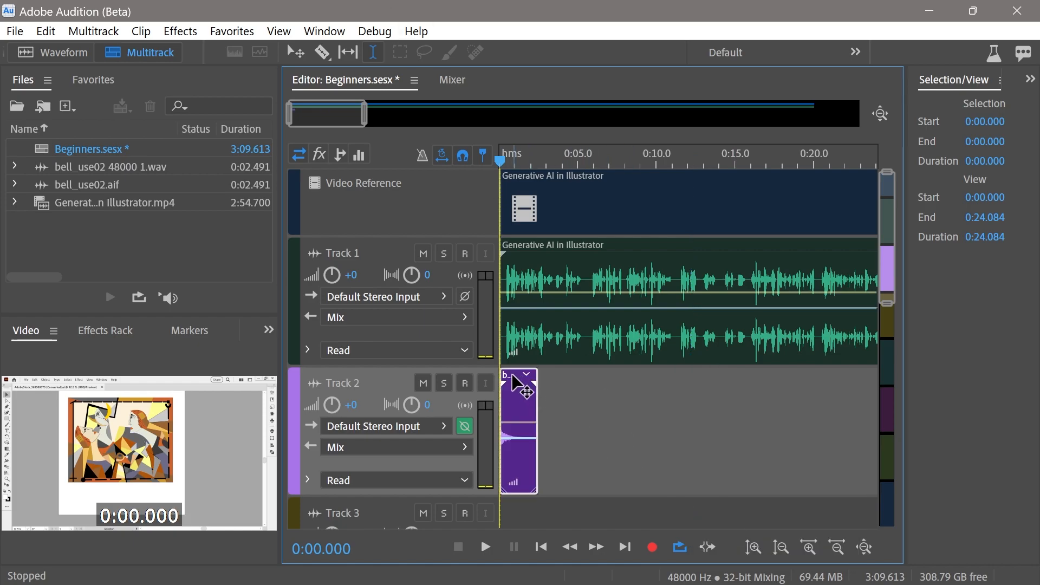
- Try placing a linked copy of the bell clip on Track 2 at about 0:09
{"action": "left_click_drag", "start_coordinate": [517, 383], "coordinate": [659, 424]}
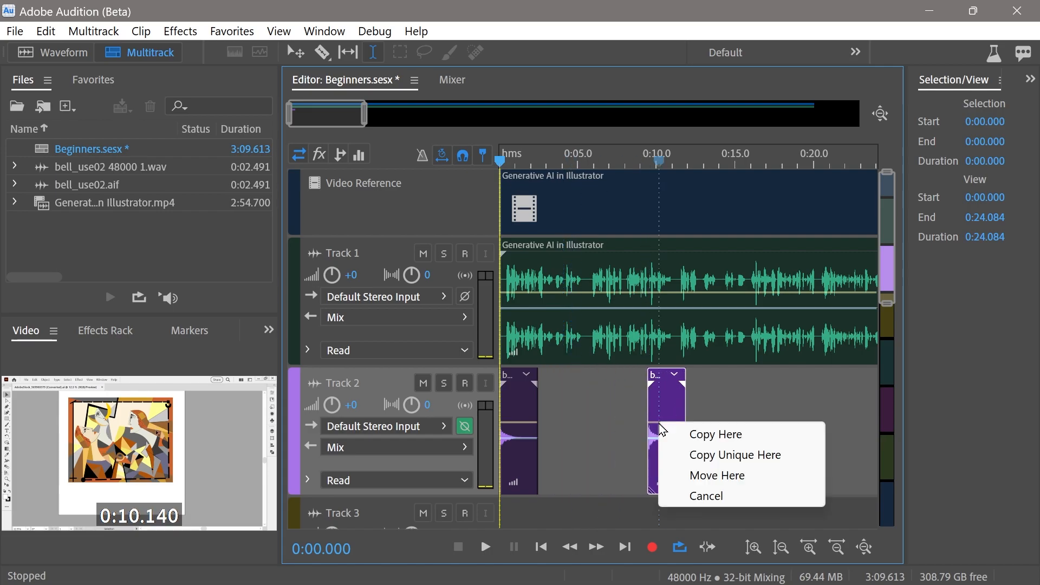
{"action": "left_click", "coordinate": [715, 433]}
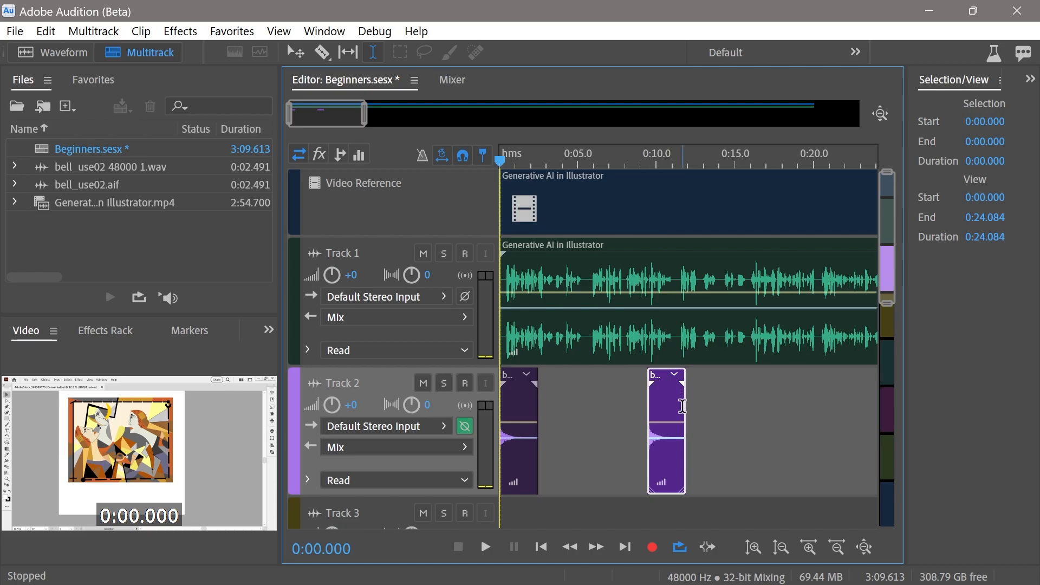
{"action": "key", "text": "ctrl+z"}
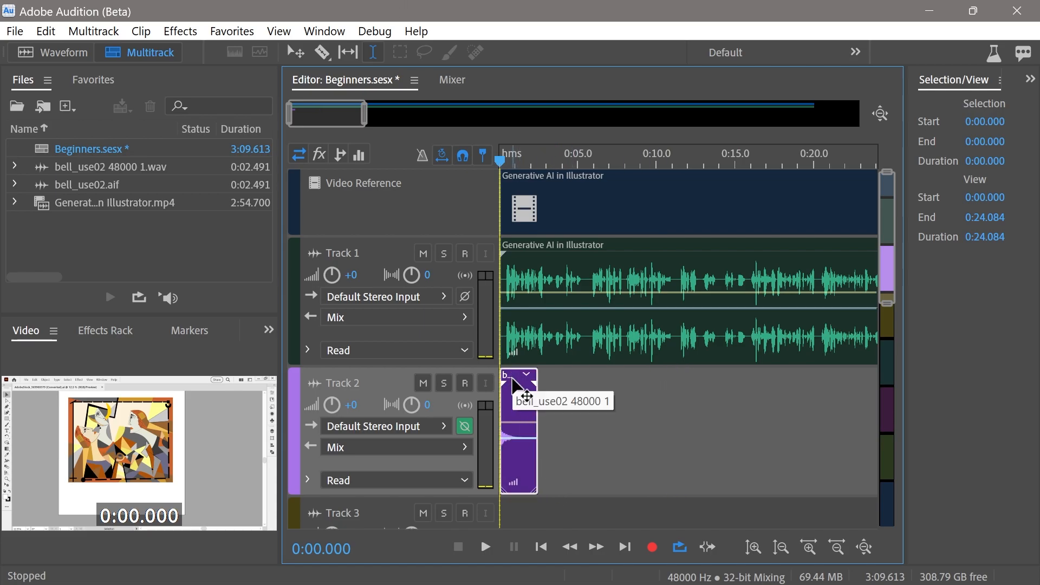
- Place a unique copy of the bell clip on Track 2 at about 0:10
{"action": "left_click_drag", "start_coordinate": [512, 384], "coordinate": [673, 415]}
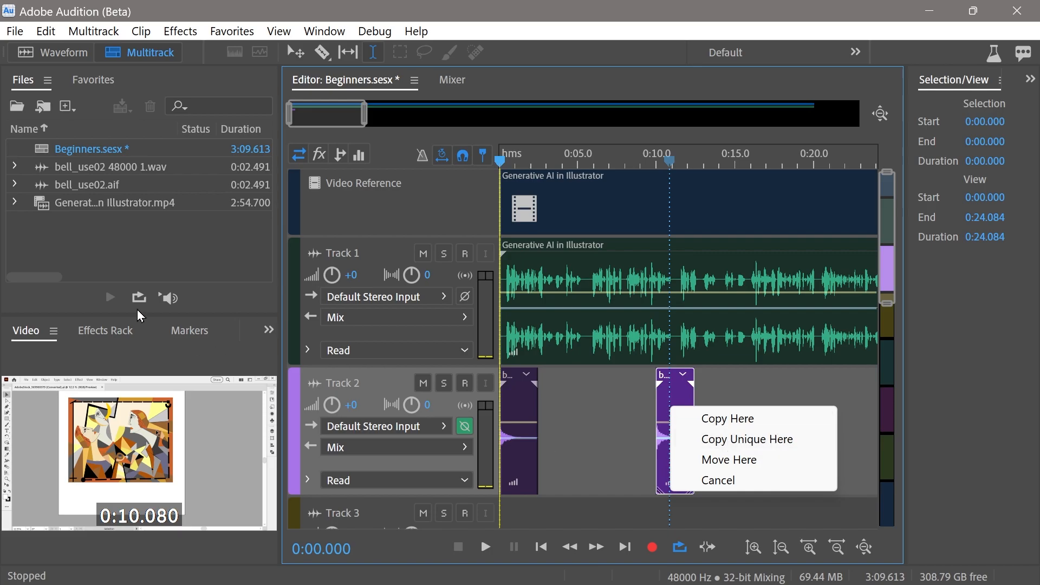
{"action": "left_click", "coordinate": [717, 442]}
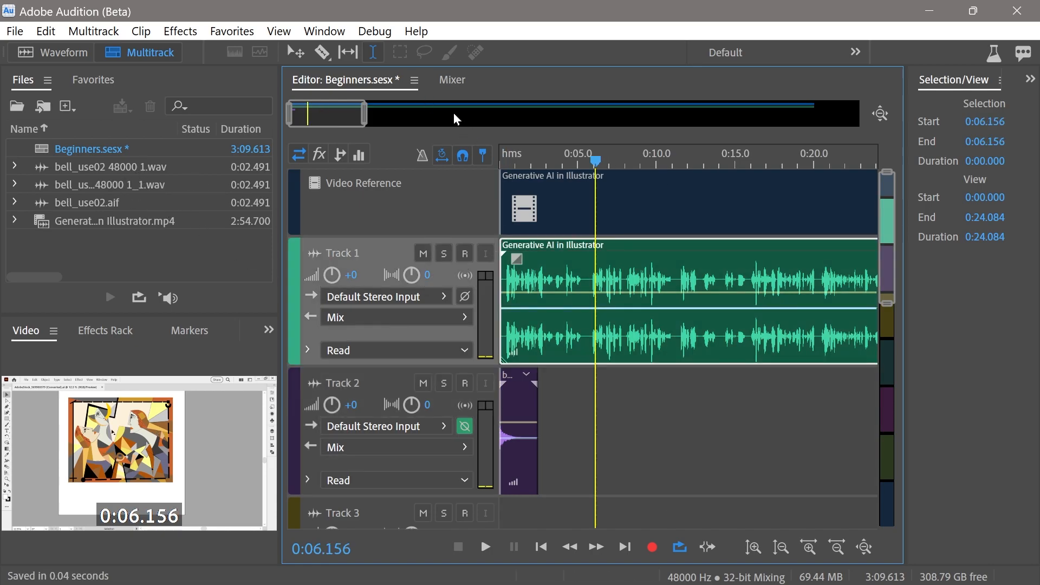
- Examine the Mixer's track controls and the effect categories available for Track 1's first effects slot
{"action": "left_click", "coordinate": [456, 80]}
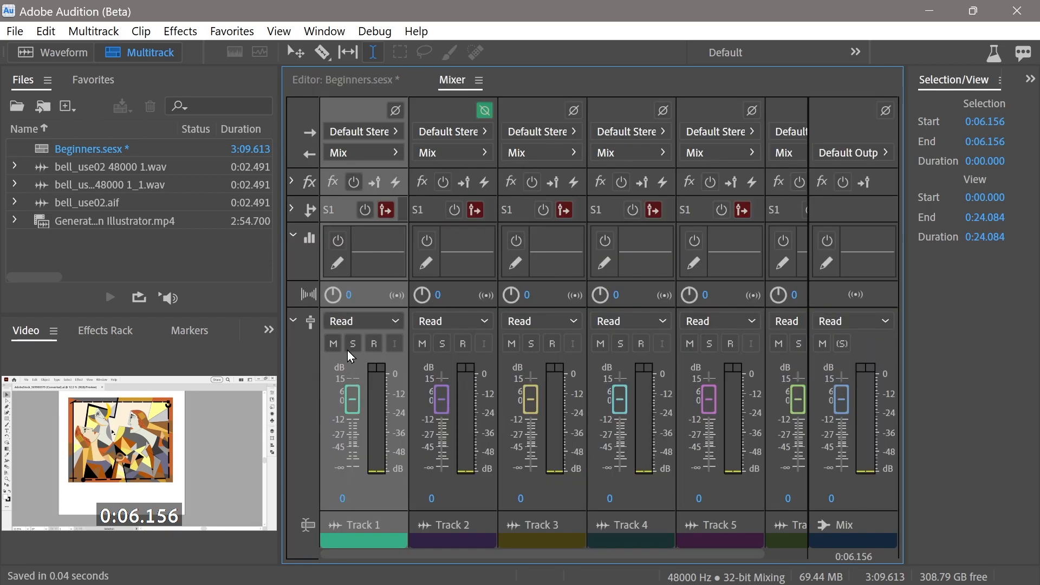
{"action": "left_click", "coordinate": [294, 183]}
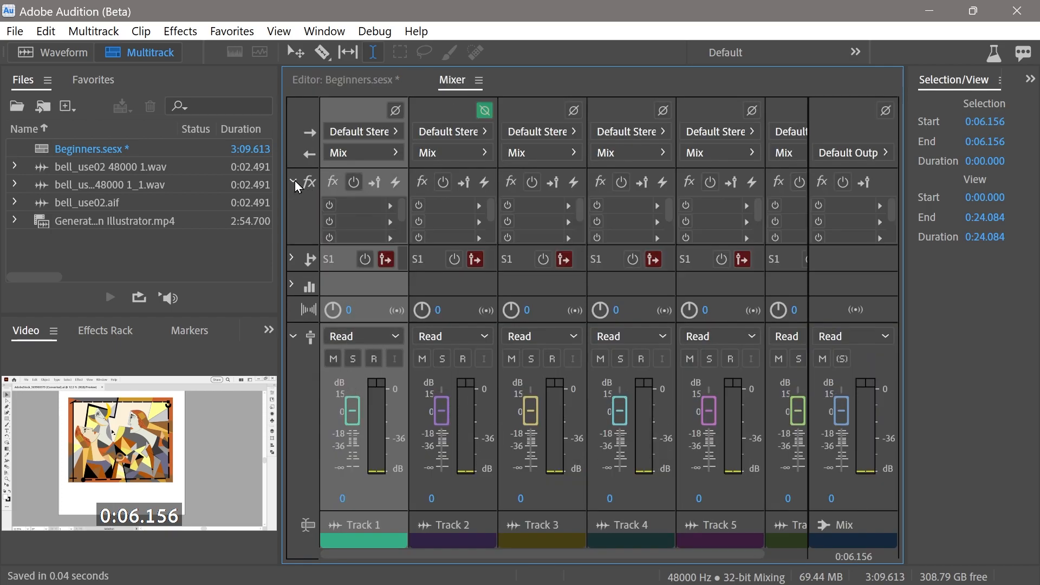
{"action": "left_click", "coordinate": [395, 207]}
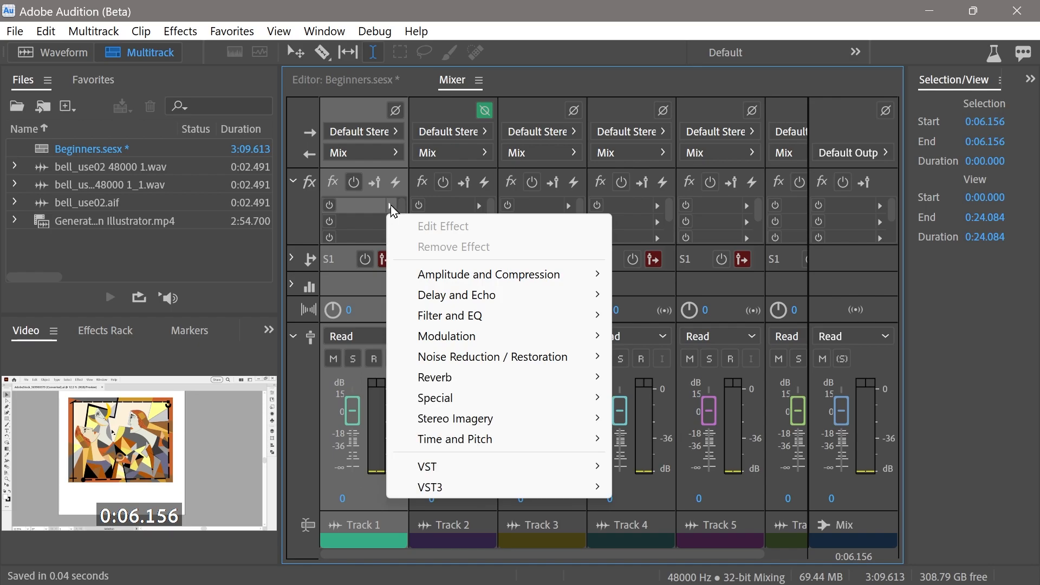
{"action": "left_click", "coordinate": [296, 183]}
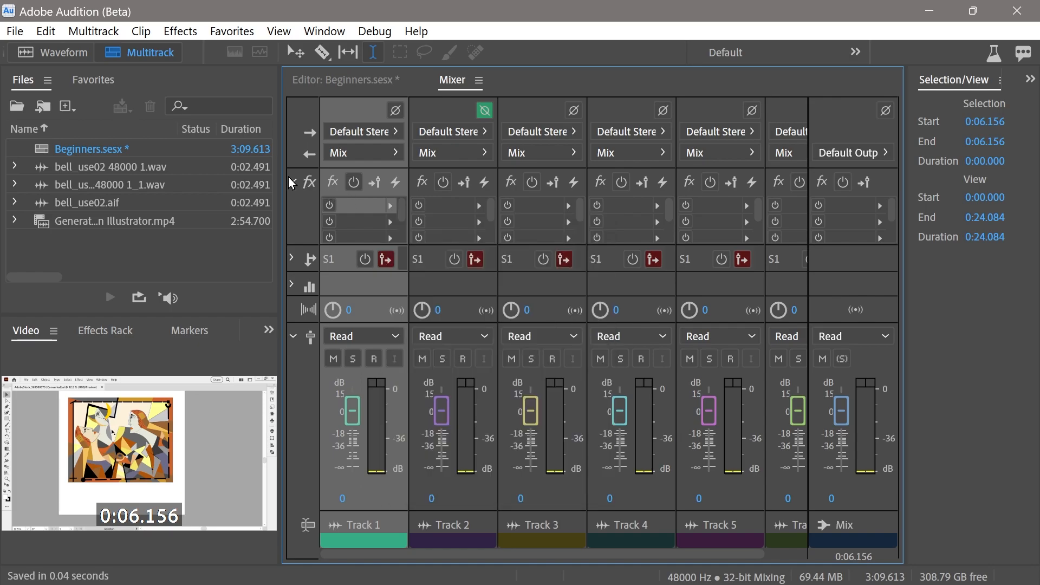
{"action": "left_click", "coordinate": [296, 183]}
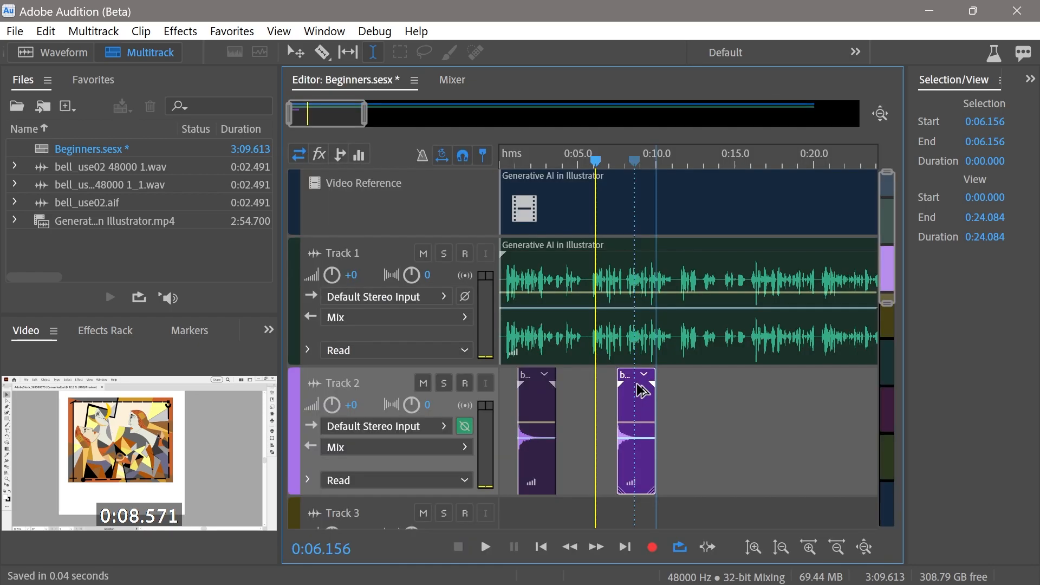
- Copy the bell clip to about 0:08 on Track 2 and place the playhead at 0:05.855
{"action": "mouse_move", "coordinate": [637, 387]}
{"action": "left_mouse_down"}
{"action": "mouse_move", "coordinate": [672, 392]}
{"action": "mouse_move", "coordinate": [649, 391]}
{"action": "left_mouse_up"}
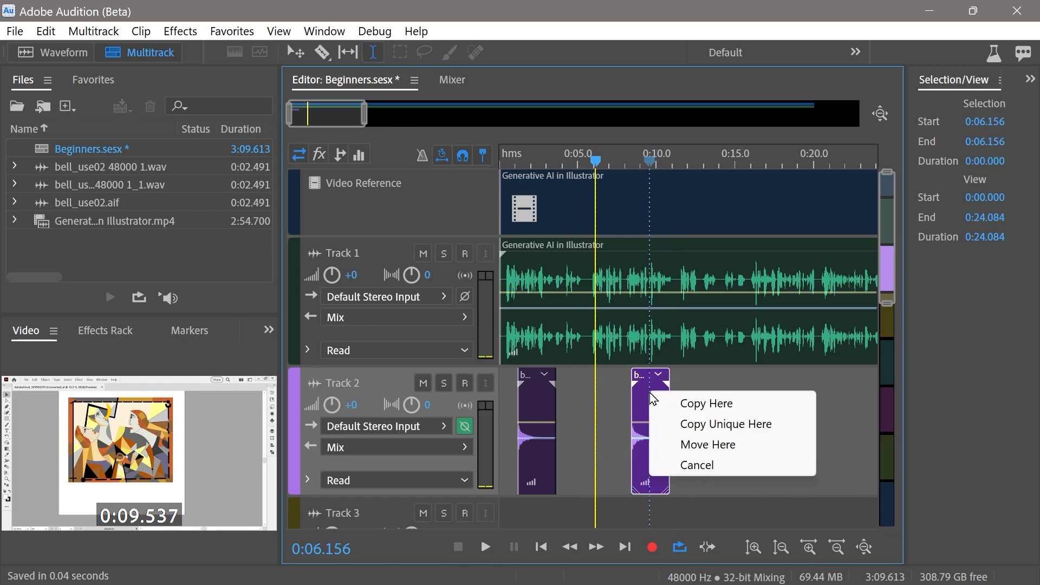
{"action": "left_click", "coordinate": [701, 405]}
{"action": "left_click", "coordinate": [713, 416]}
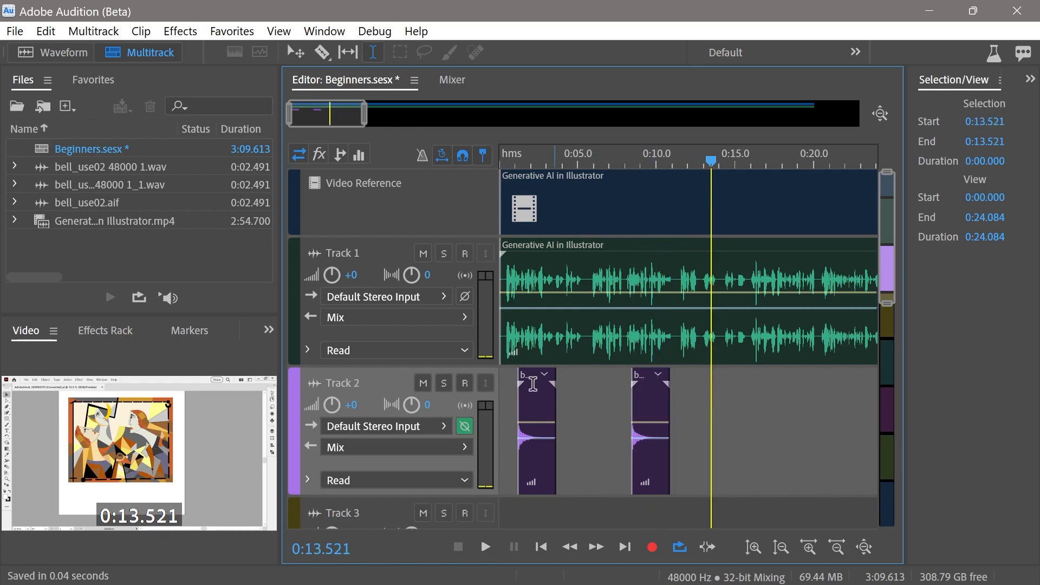
{"action": "left_click", "coordinate": [591, 415]}
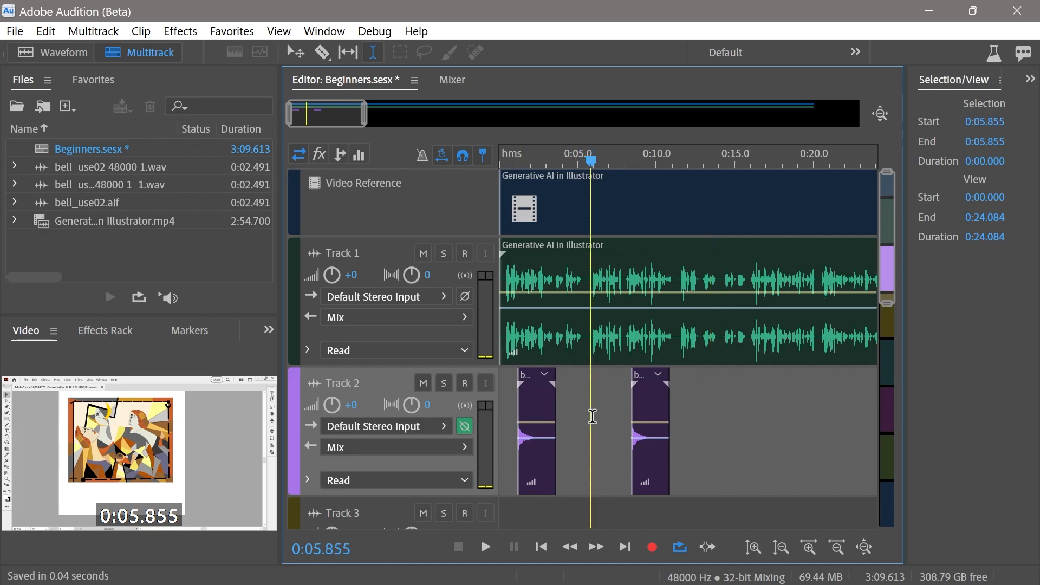
- Select both bell clips on Track 2 and mix down only the selected clips to a new file
{"action": "left_click", "coordinate": [536, 379]}
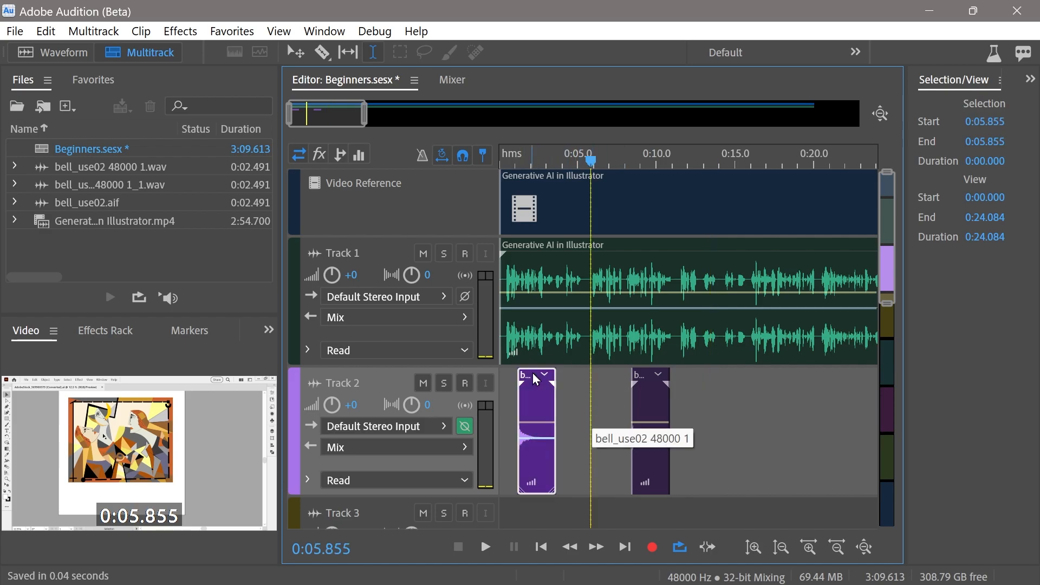
{"action": "left_click", "coordinate": [648, 380], "text": "ctrl"}
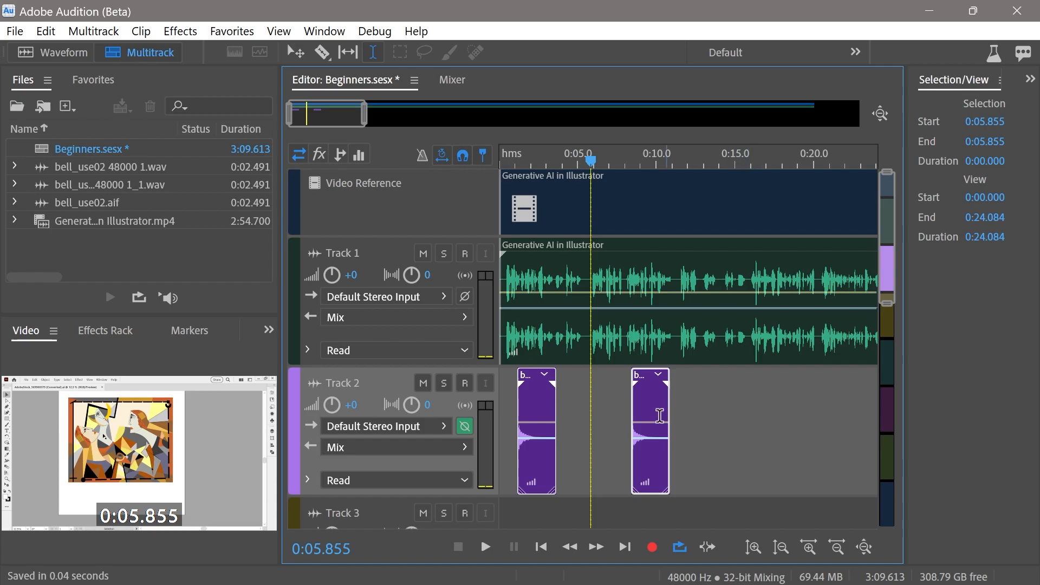
{"action": "left_click", "coordinate": [653, 376]}
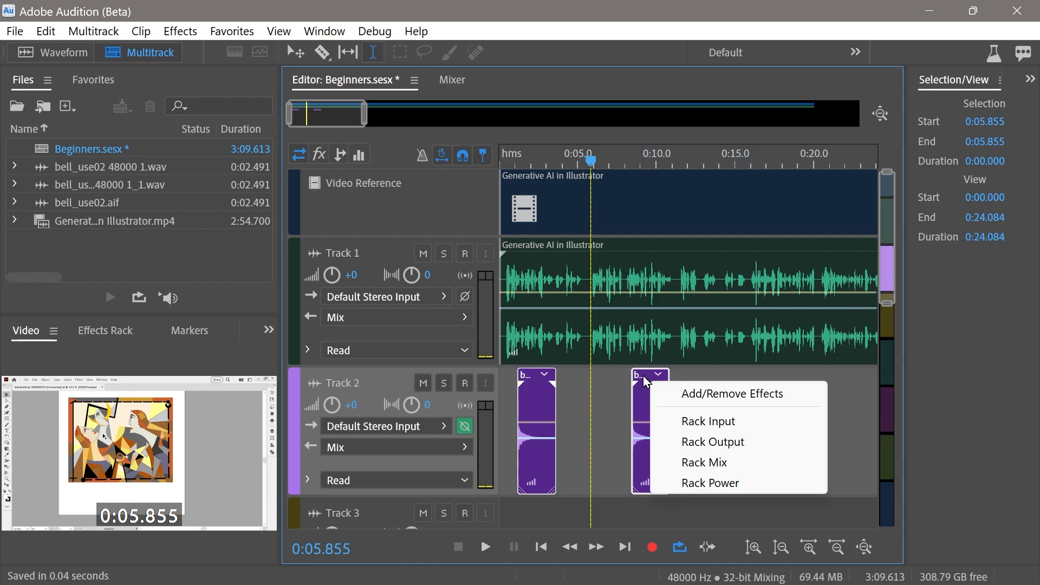
{"action": "right_click", "coordinate": [646, 382]}
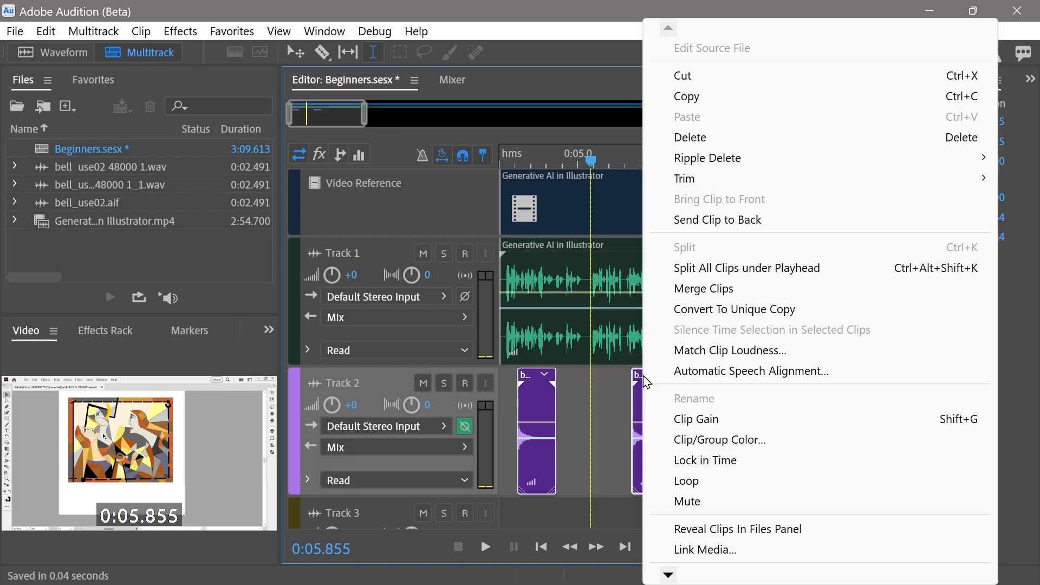
{"action": "mouse_move", "coordinate": [669, 575]}
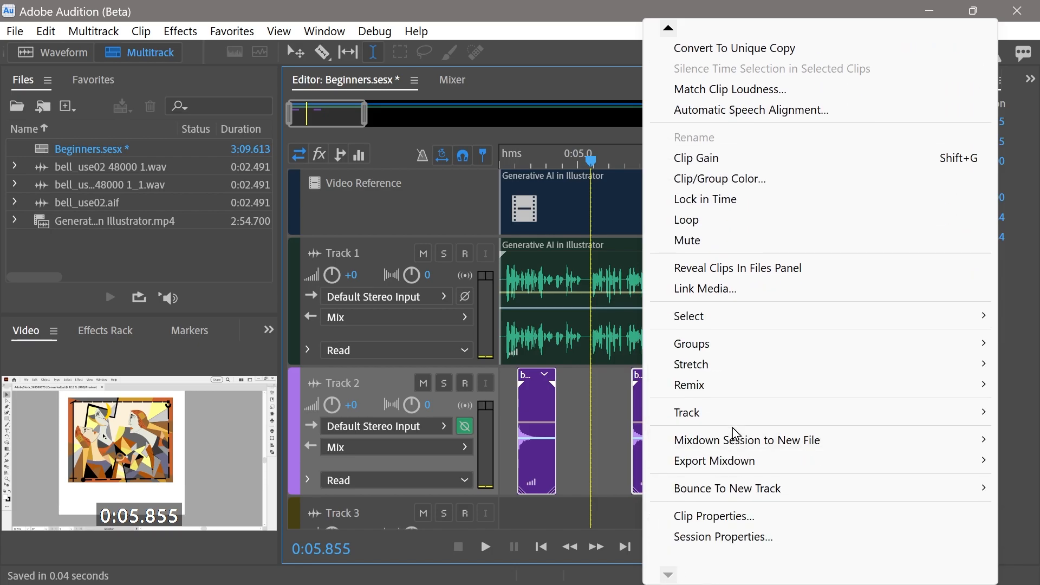
{"action": "mouse_move", "coordinate": [708, 354]}
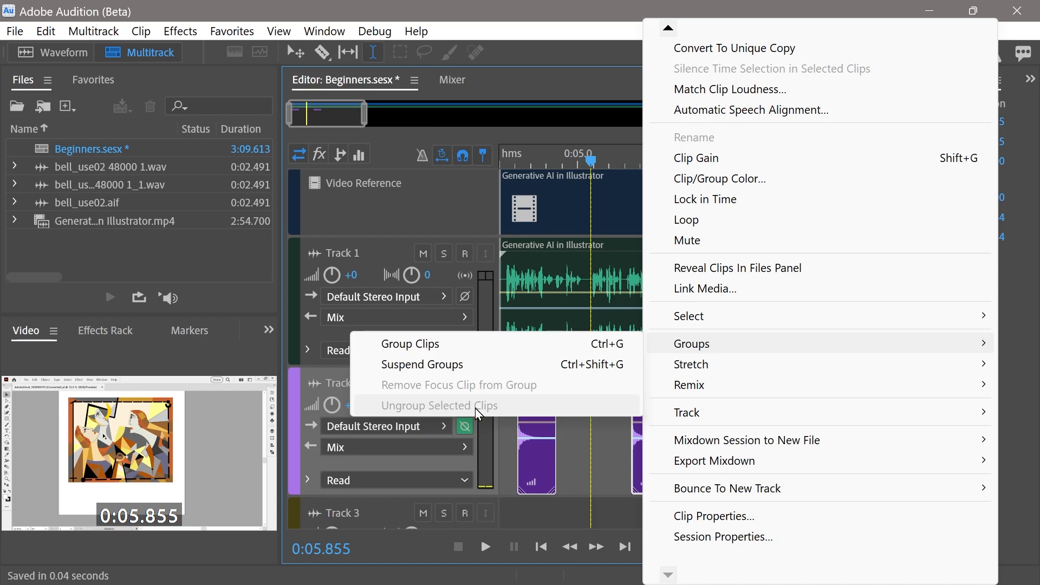
{"action": "mouse_move", "coordinate": [749, 444]}
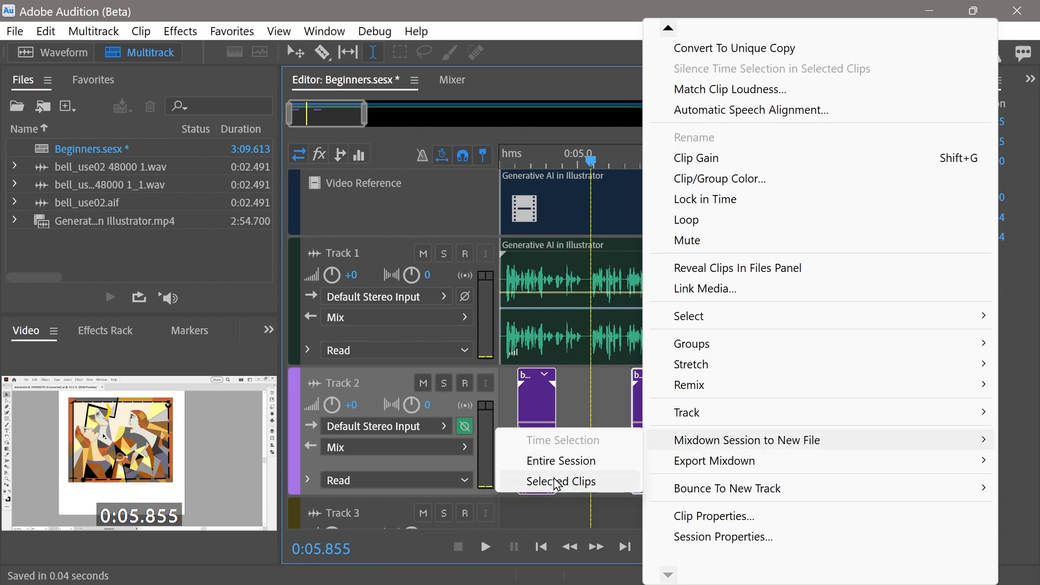
{"action": "left_click", "coordinate": [557, 484]}
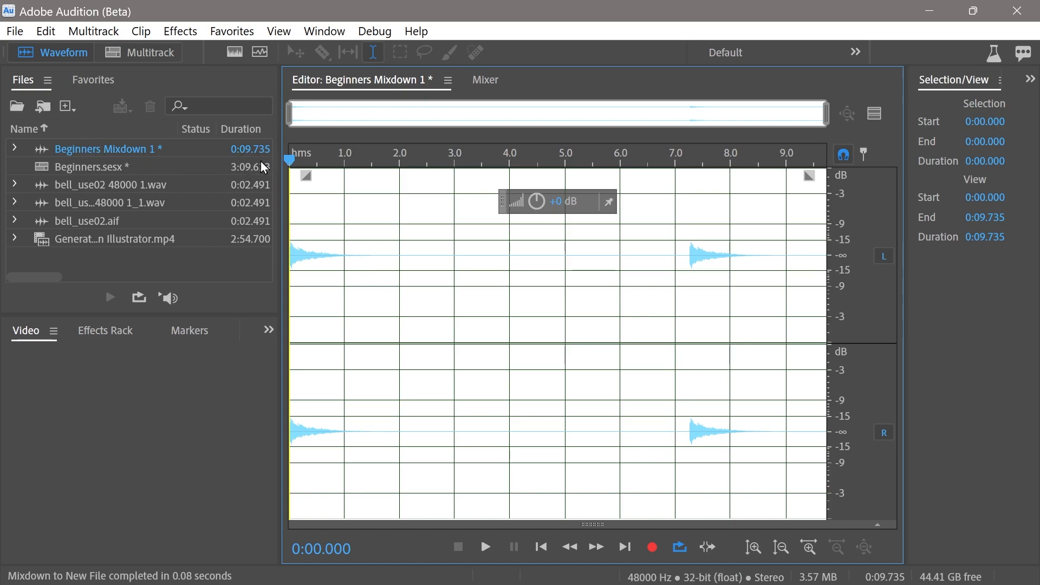
- Return to the Beginners session and try adding Beginners Mixdown 1 to Track 2 after the bell clips
{"action": "left_click", "coordinate": [449, 80]}
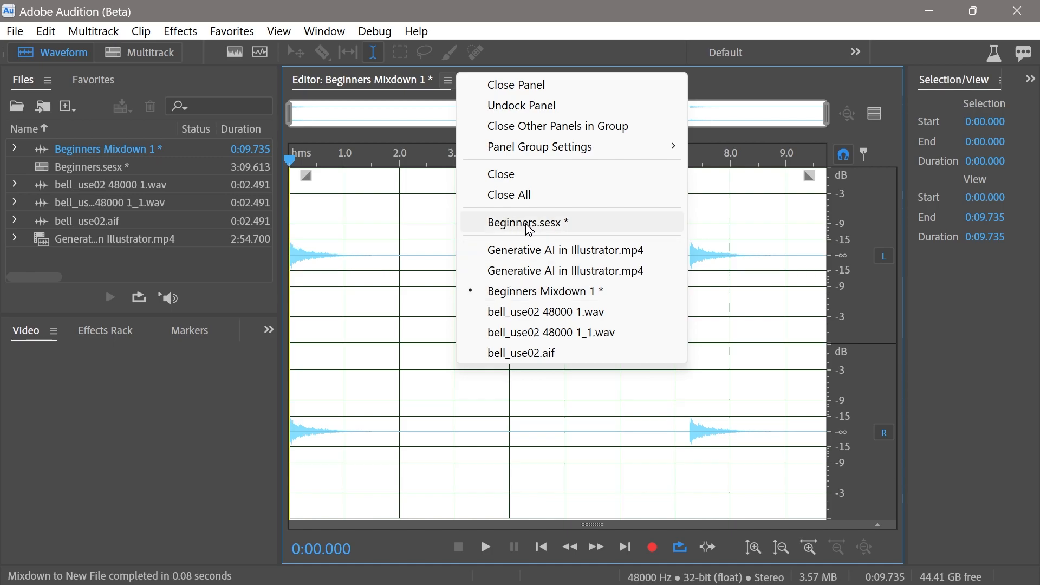
{"action": "left_click", "coordinate": [548, 223]}
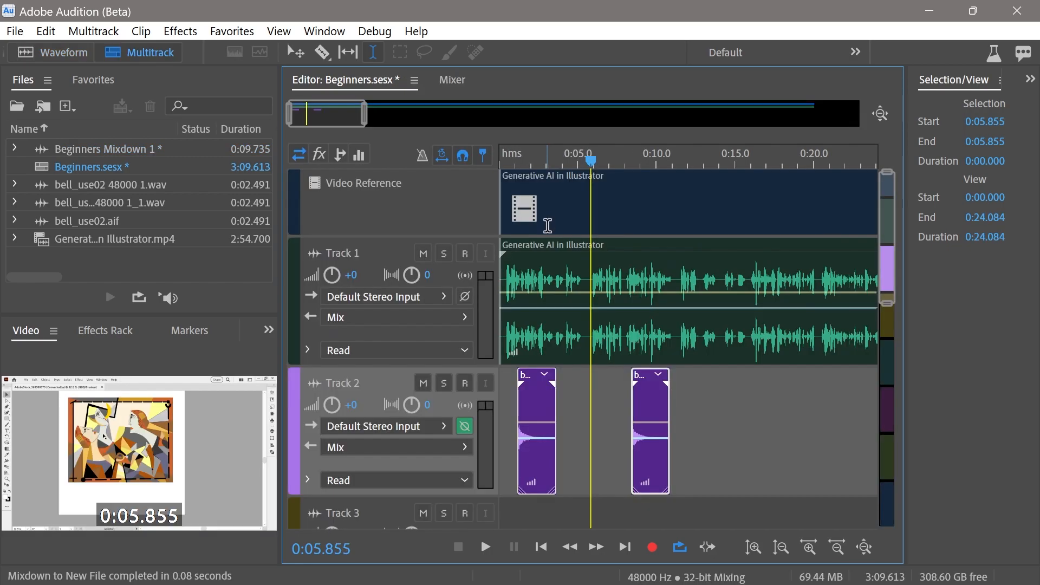
{"action": "left_click", "coordinate": [106, 154]}
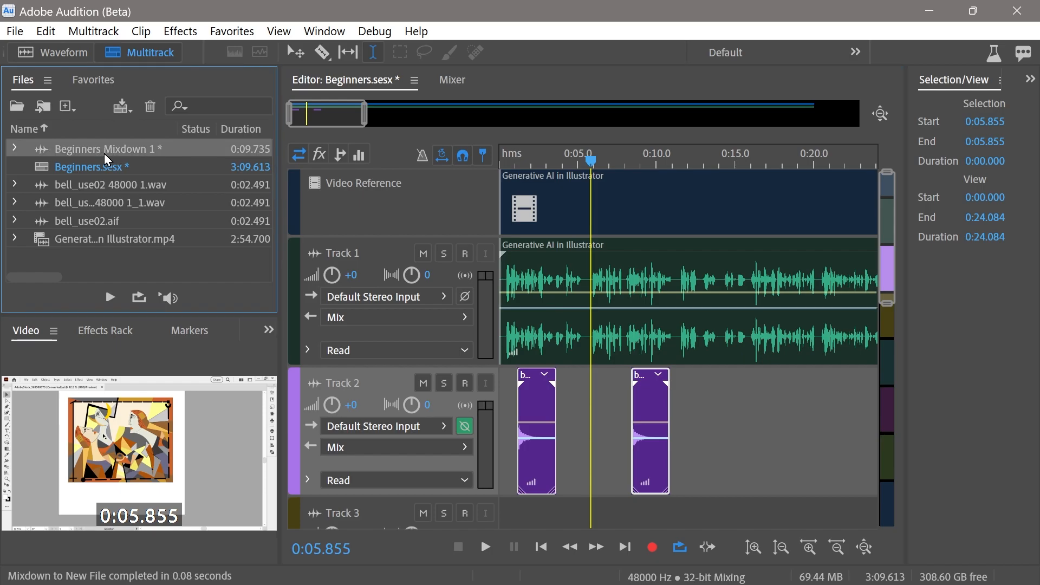
{"action": "left_click_drag", "start_coordinate": [102, 154], "coordinate": [713, 443]}
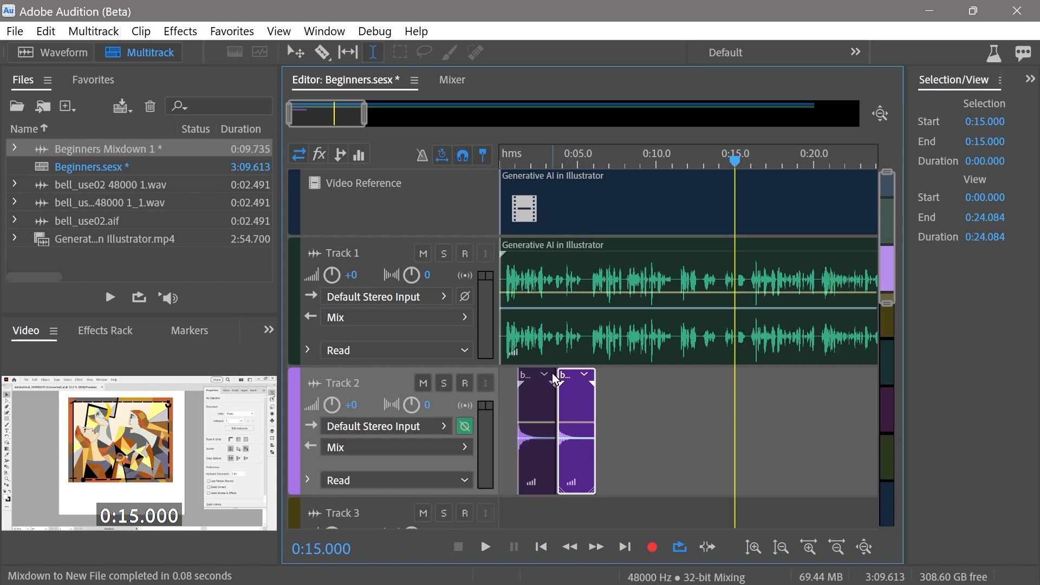
- Group the two bell clips on Track 2 and set the group color to blue, hue 230
{"action": "left_click", "coordinate": [557, 390]}
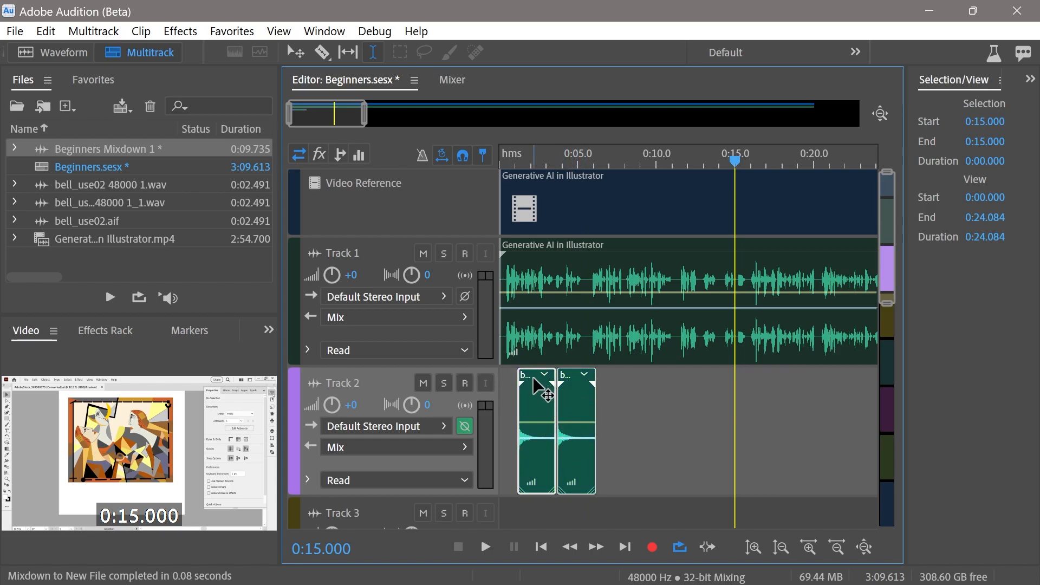
{"action": "right_click", "coordinate": [536, 386]}
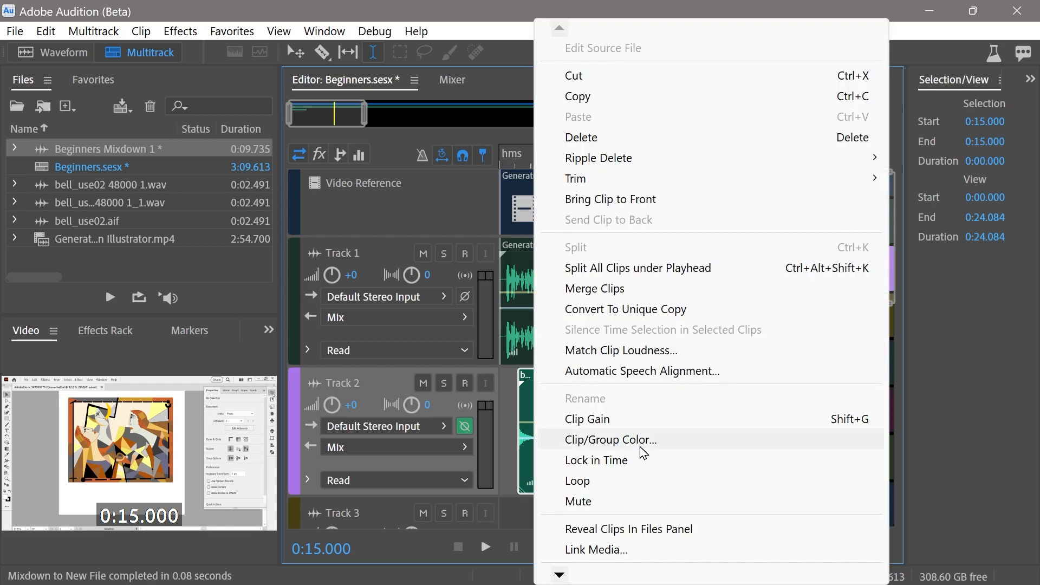
{"action": "left_click", "coordinate": [593, 440]}
{"action": "left_click_drag", "start_coordinate": [587, 297], "coordinate": [779, 214]}
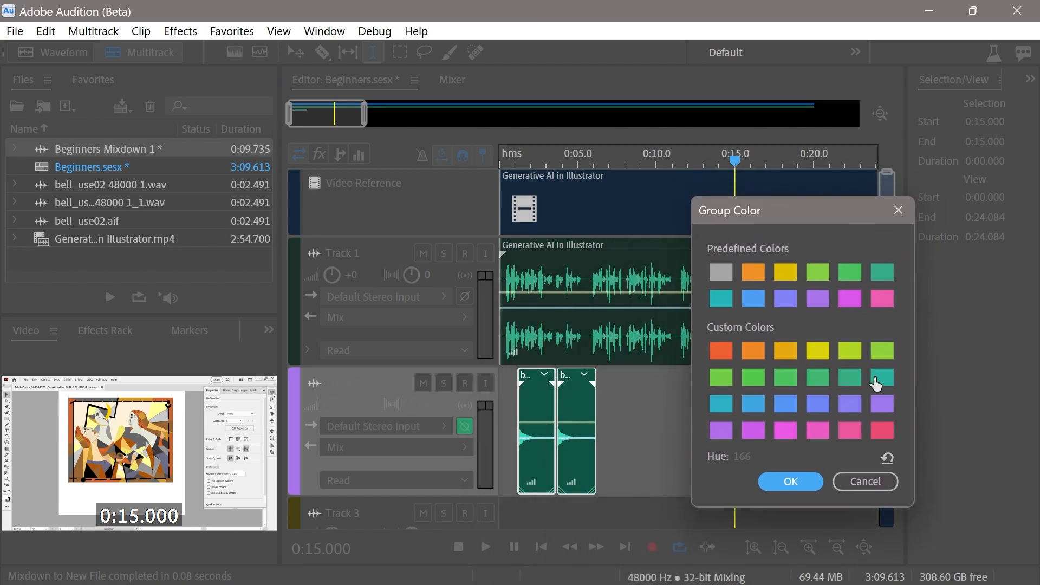
{"action": "left_click", "coordinate": [820, 410]}
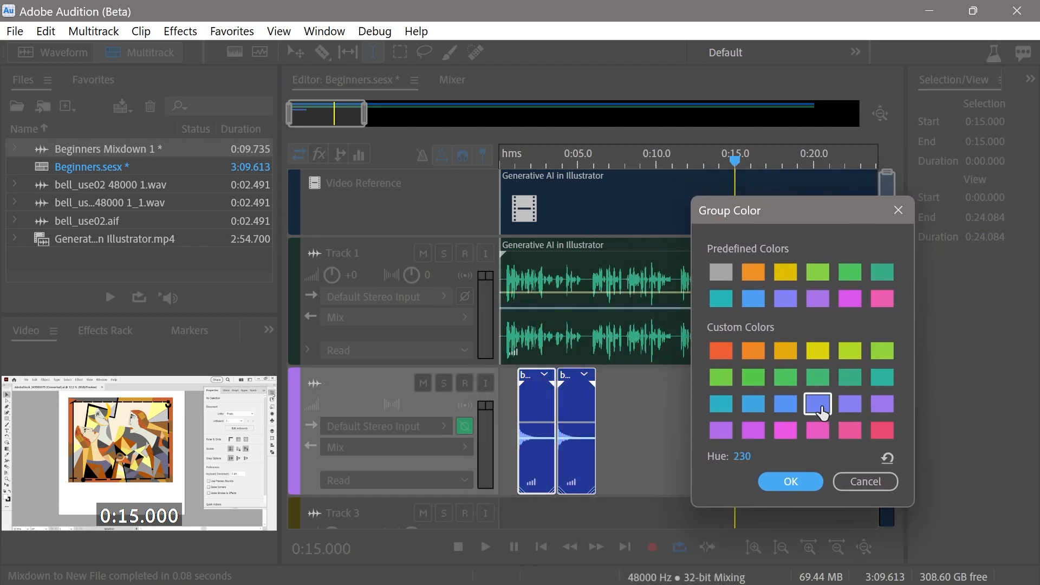
{"action": "left_click", "coordinate": [791, 482]}
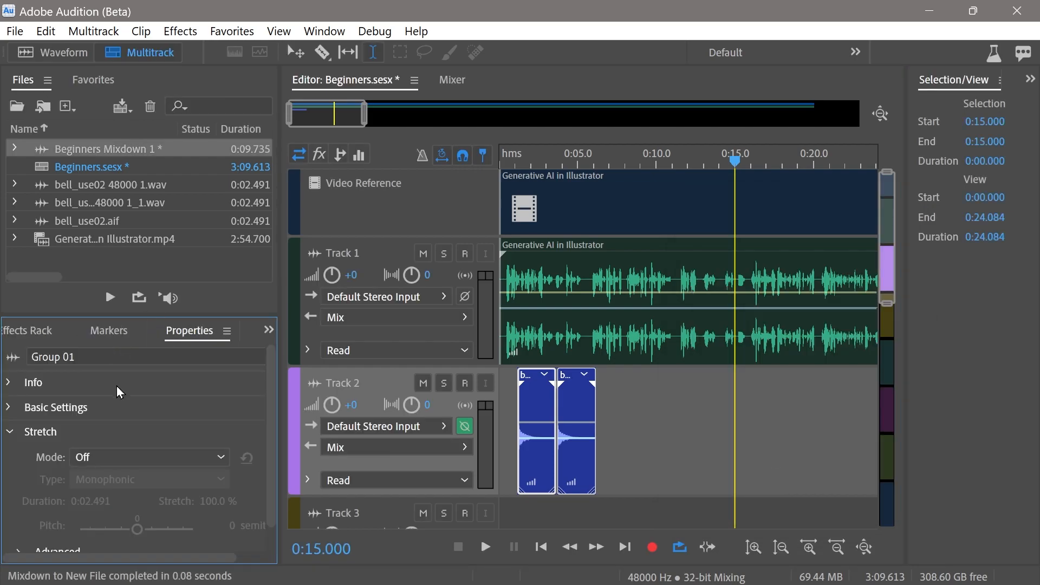
- Raise the bell group's clip gain to +15.9 dB
{"action": "left_click", "coordinate": [8, 411]}
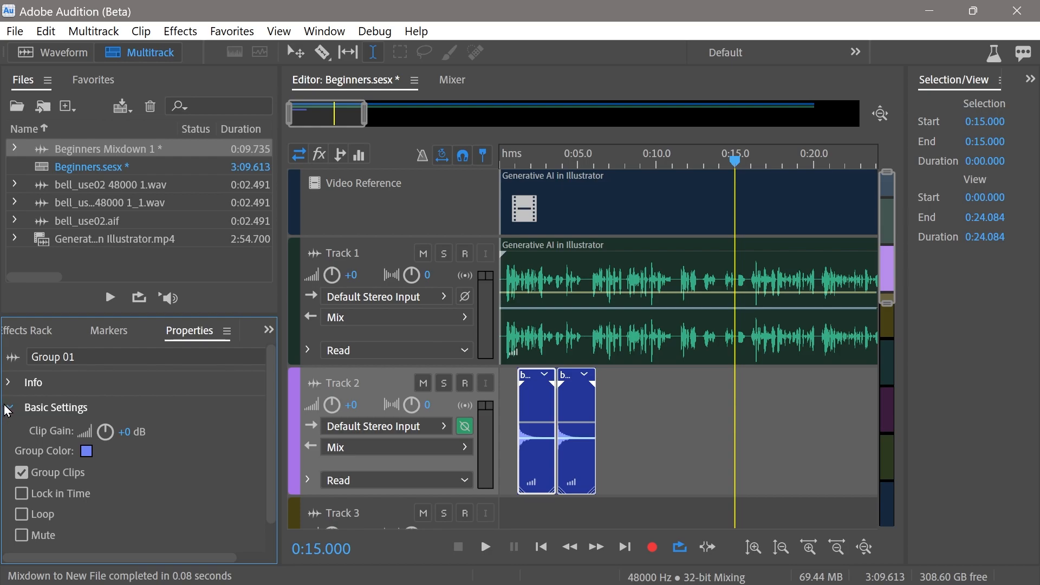
{"action": "left_click_drag", "start_coordinate": [129, 438], "coordinate": [176, 436]}
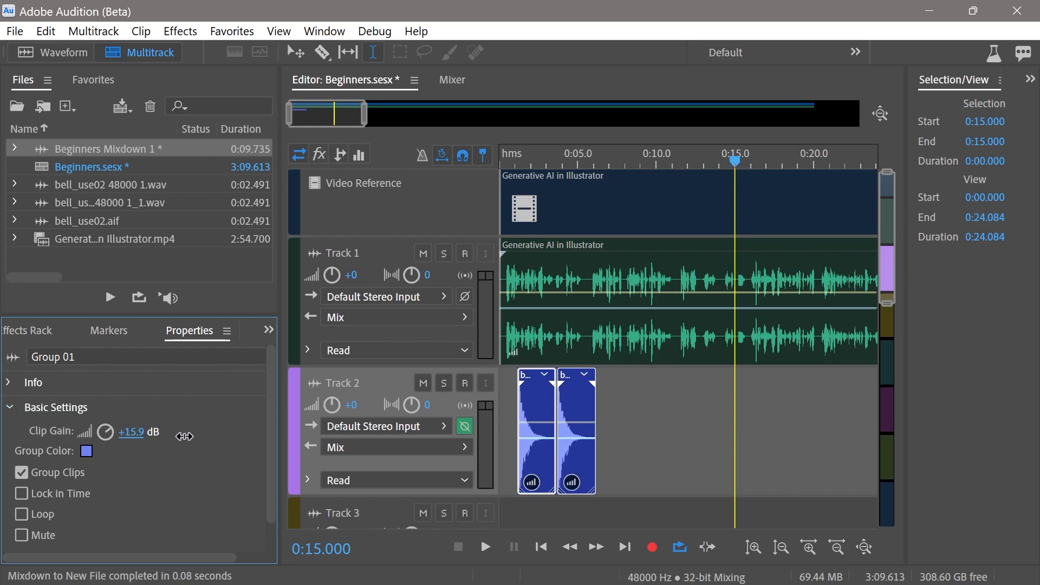
{"action": "left_click", "coordinate": [9, 408]}
- Set the bell group's stretch mode to Realtime, pitch to 15.56 semitones and stretch to 343%, and show the advanced stretch options
{"action": "left_click", "coordinate": [9, 431]}
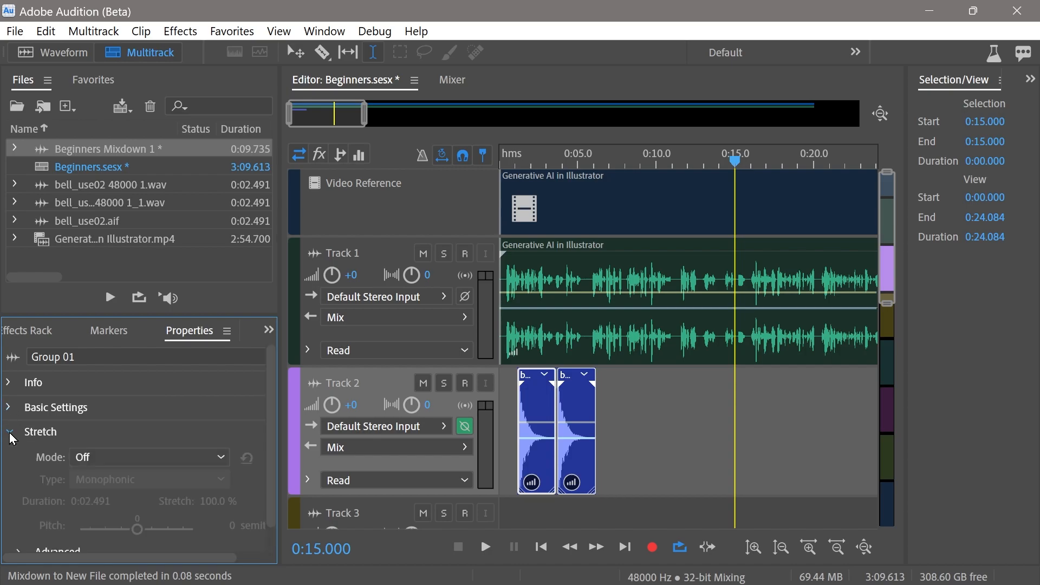
{"action": "left_click", "coordinate": [141, 459]}
{"action": "left_click", "coordinate": [143, 503]}
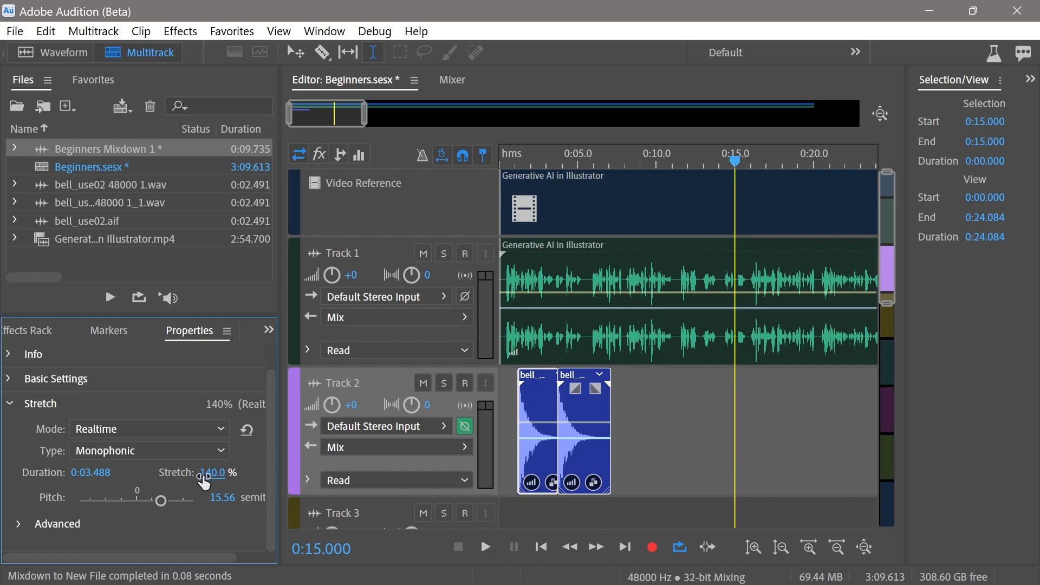
{"action": "left_click_drag", "start_coordinate": [206, 474], "coordinate": [314, 471]}
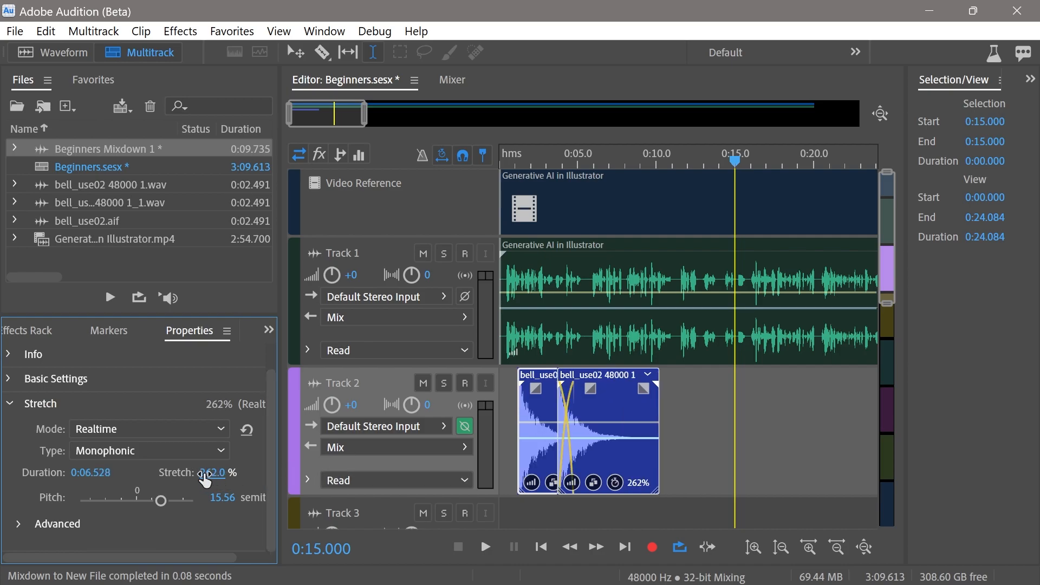
{"action": "left_click_drag", "start_coordinate": [219, 473], "coordinate": [266, 517]}
{"action": "left_click", "coordinate": [18, 524]}
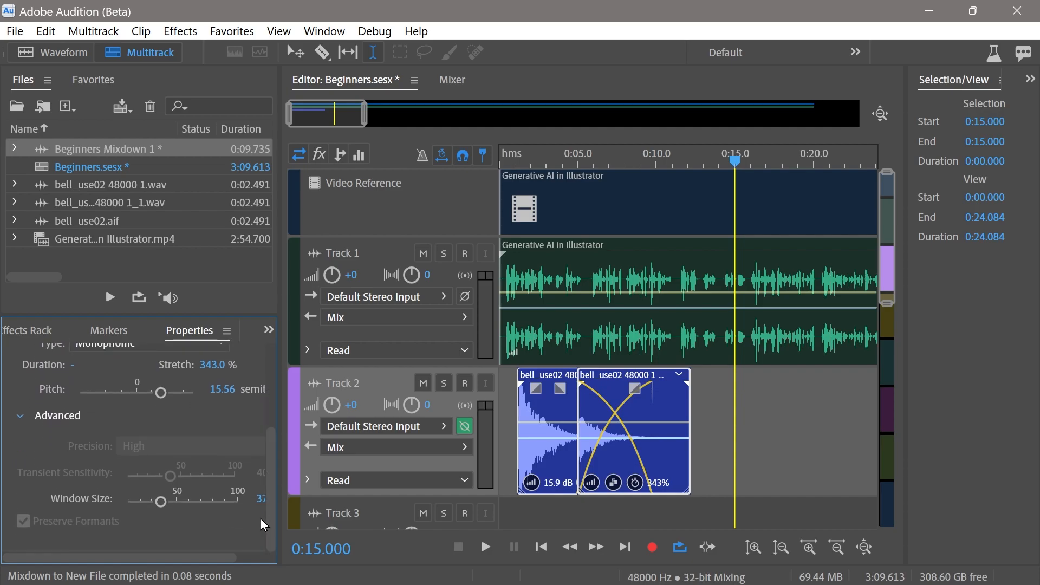